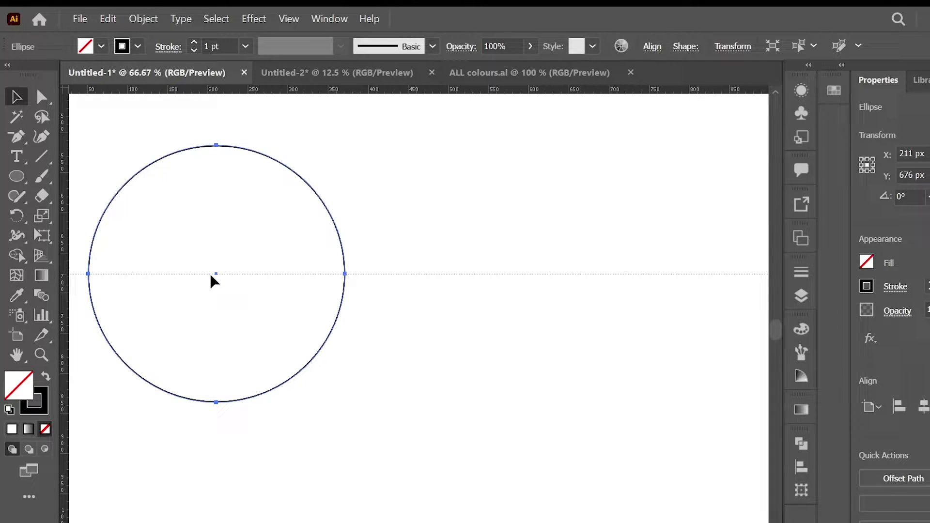
# Step: Add a horizontal and a vertical guide crossing at the circle's centre
pyautogui.click(215, 279)
pyautogui.click(69, 256)
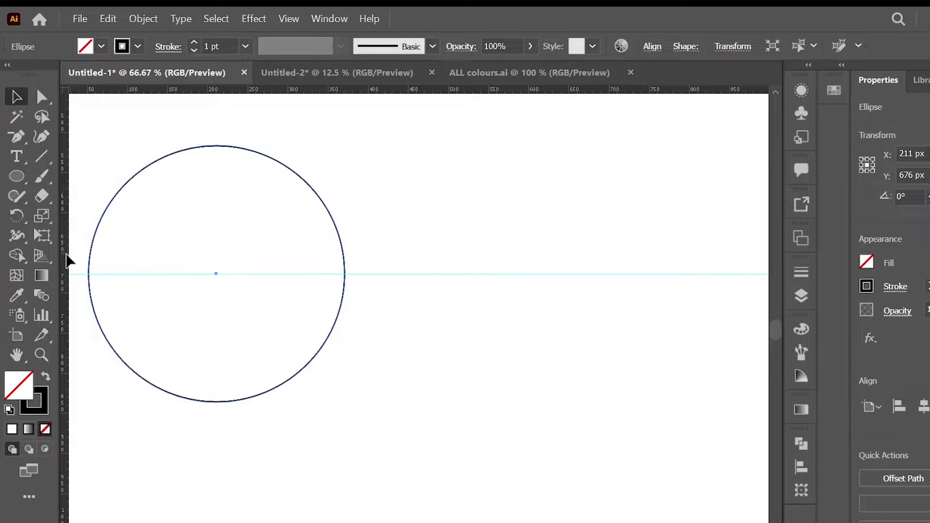
pyautogui.click(216, 266)
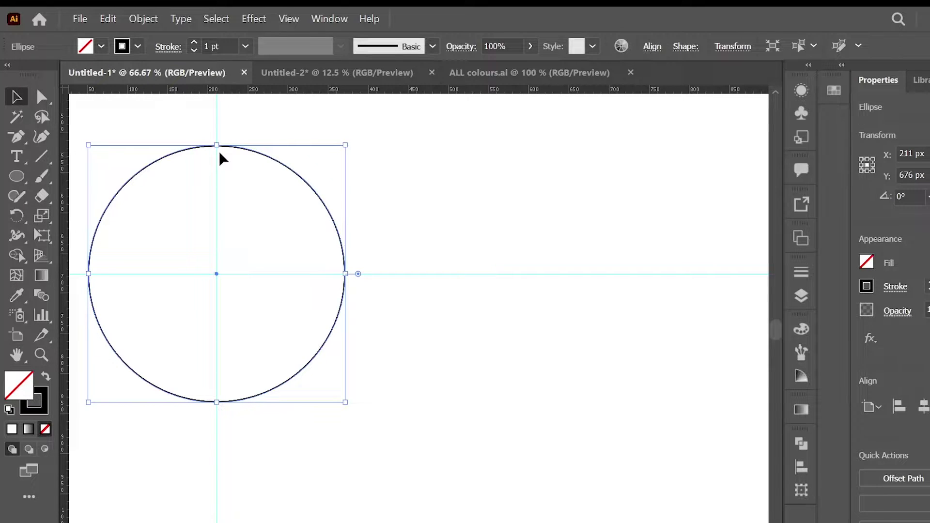
# Step: Create two half-size copies of the circle inside it, stacked on the vertical guide and touching at the centre
pyautogui.moveTo(215, 142); pyautogui.dragTo(220, 274)
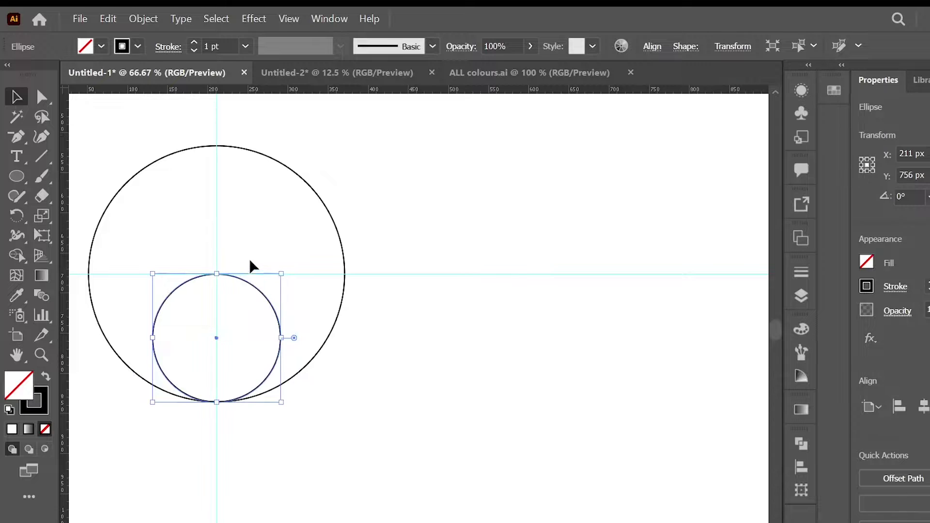
pyautogui.click(340, 311)
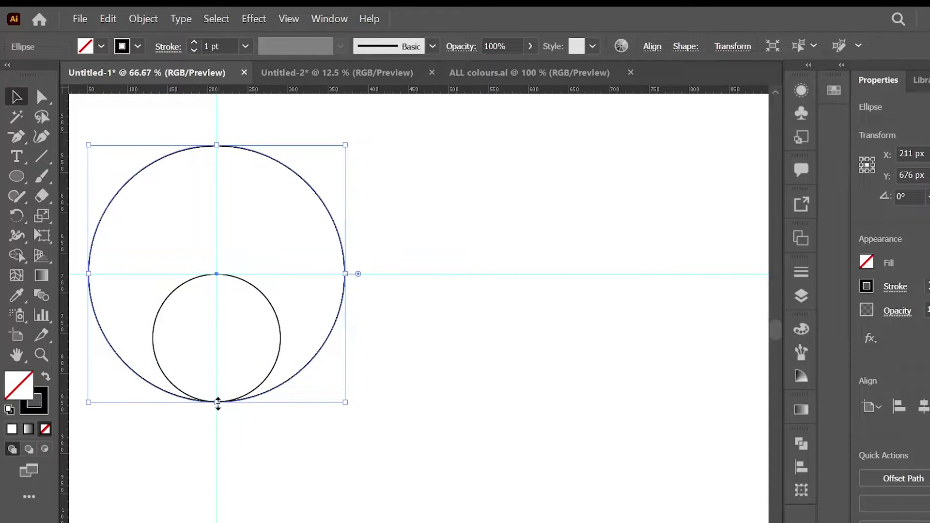
pyautogui.moveTo(218, 402); pyautogui.dragTo(237, 274)
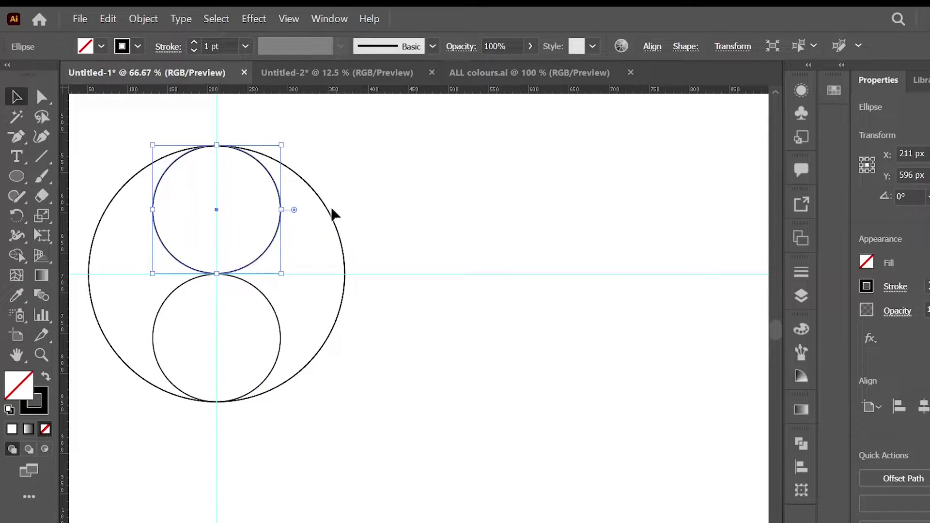
# Step: Divide the large circle and both small circles into separate pieces with the Pathfinder's Divide operation
pyautogui.moveTo(359, 162); pyautogui.dragTo(165, 419)
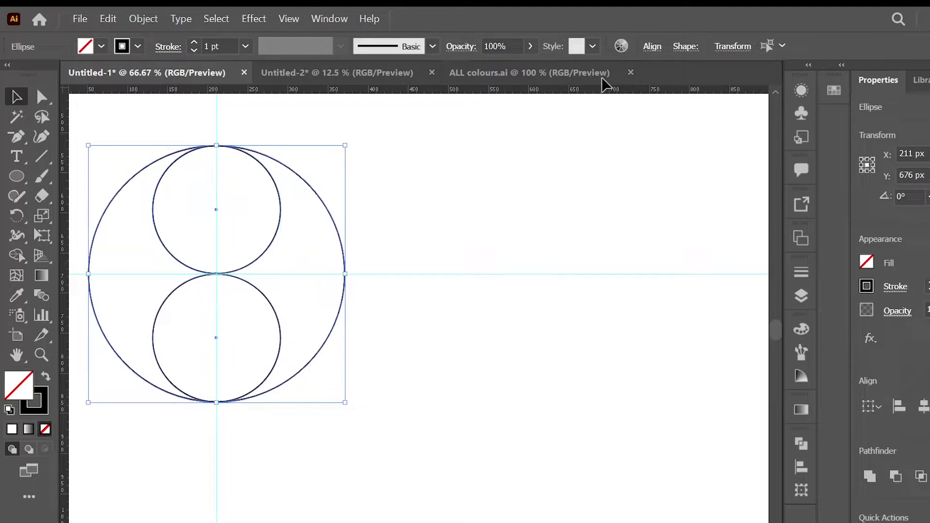
pyautogui.click(325, 19)
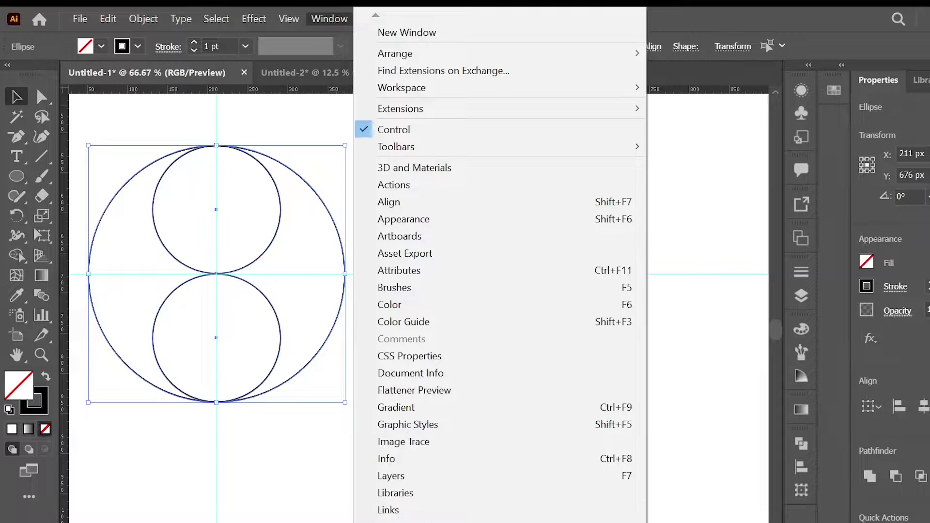
pyautogui.click(382, 522)
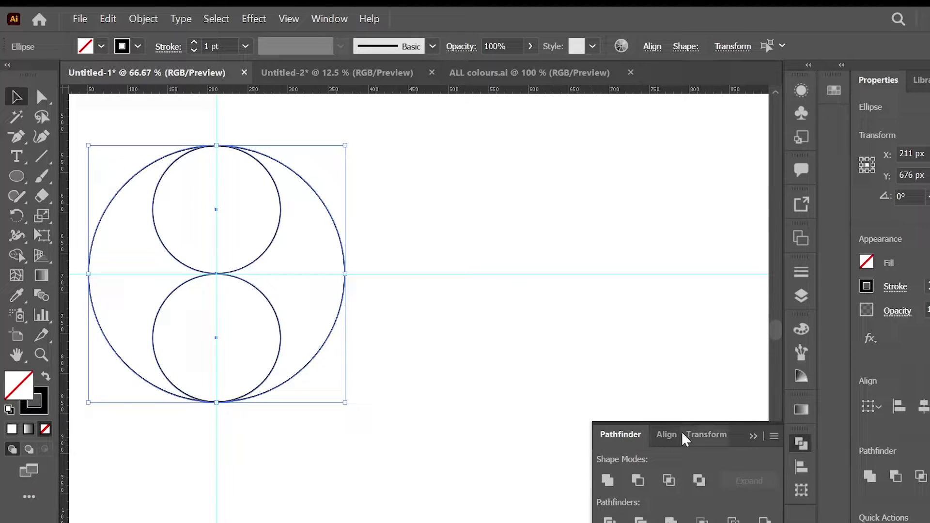
pyautogui.moveTo(630, 435); pyautogui.dragTo(349, 114)
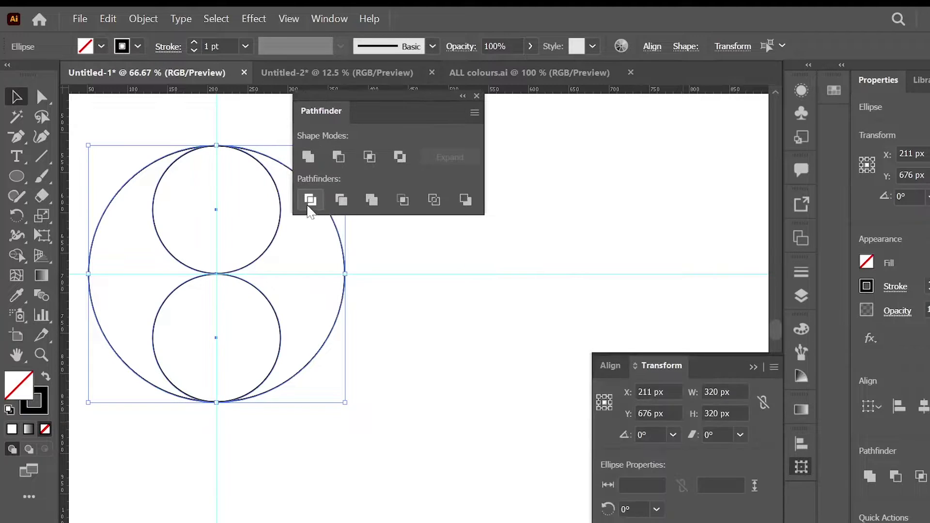
pyautogui.click(311, 199)
pyautogui.moveTo(442, 102); pyautogui.dragTo(695, 118)
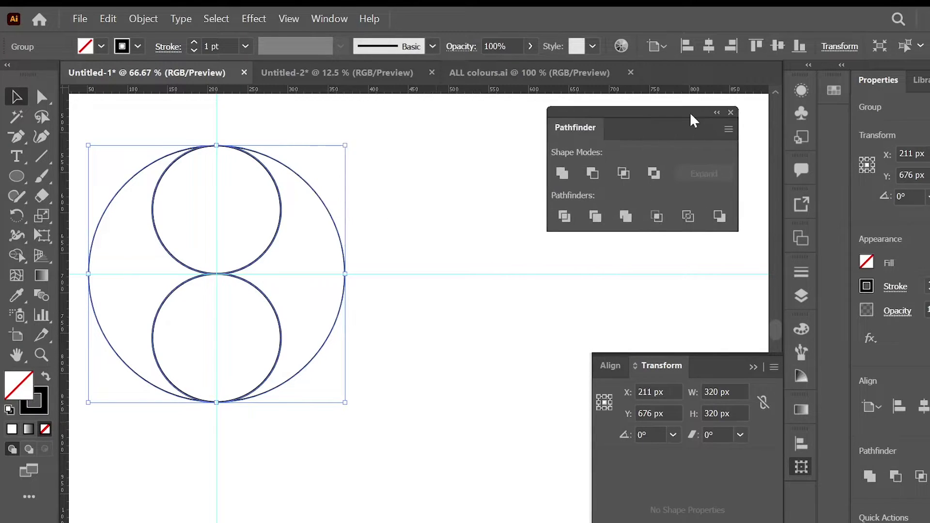
# Step: Ungroup the divided circle artwork and deselect its pieces
pyautogui.rightClick(260, 202)
pyautogui.click(312, 327)
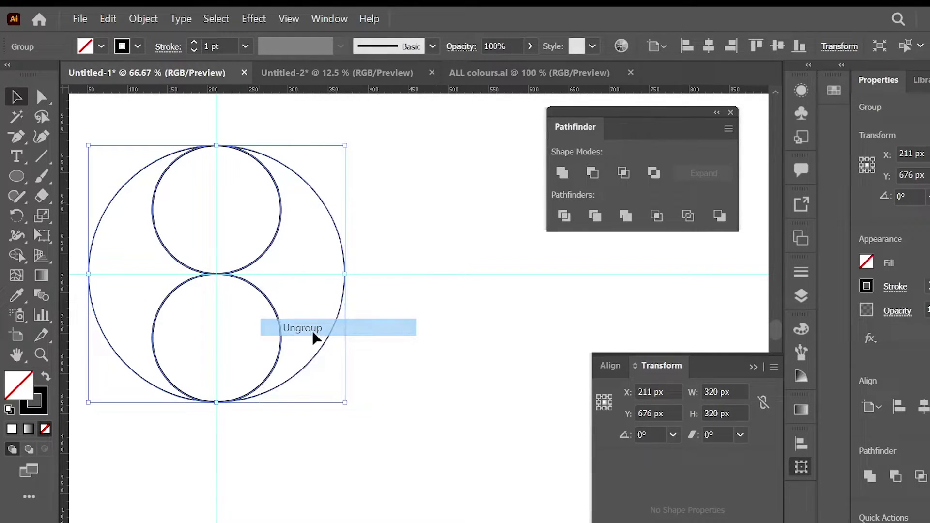
pyautogui.click(399, 237)
pyautogui.click(217, 144)
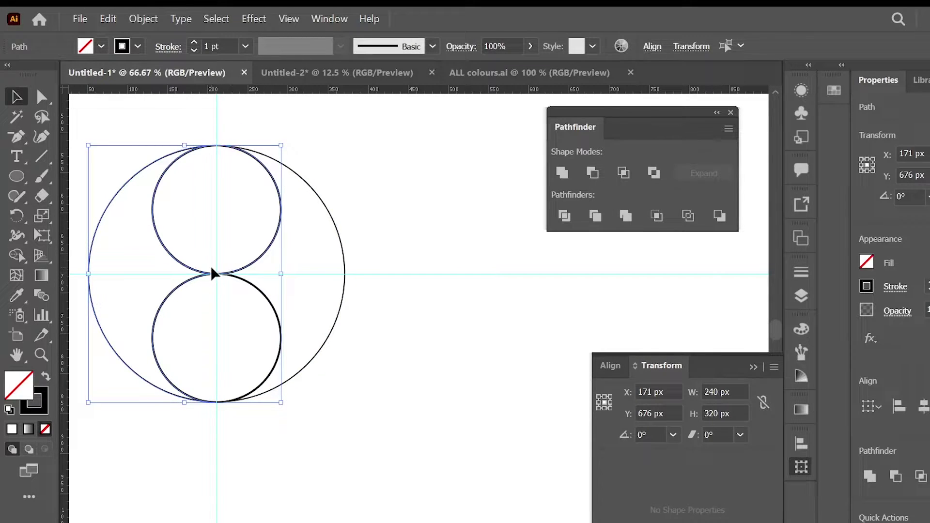
pyautogui.click(231, 260)
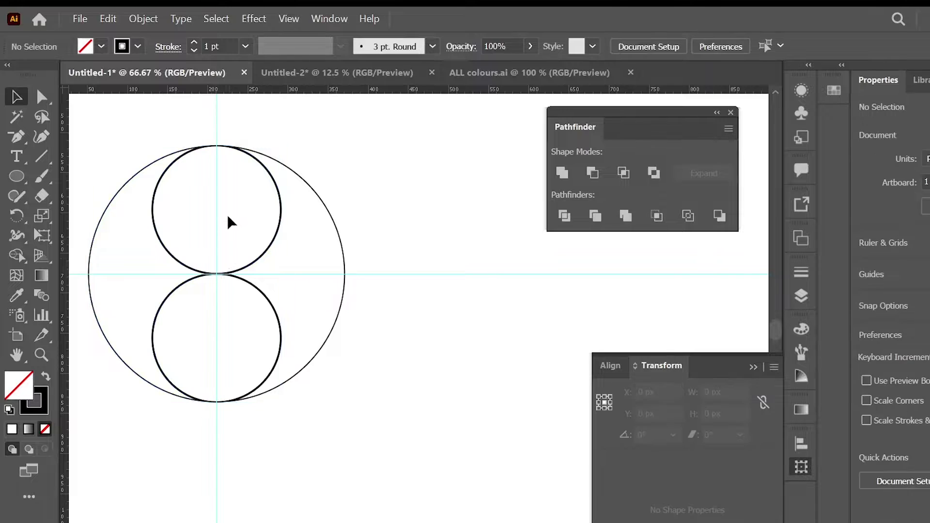
# Step: Move the left outer crescent piece down and away from the artwork, and delete the upper small circle
pyautogui.moveTo(139, 216); pyautogui.dragTo(87, 357)
pyautogui.click(175, 202)
pyautogui.press('Delete')
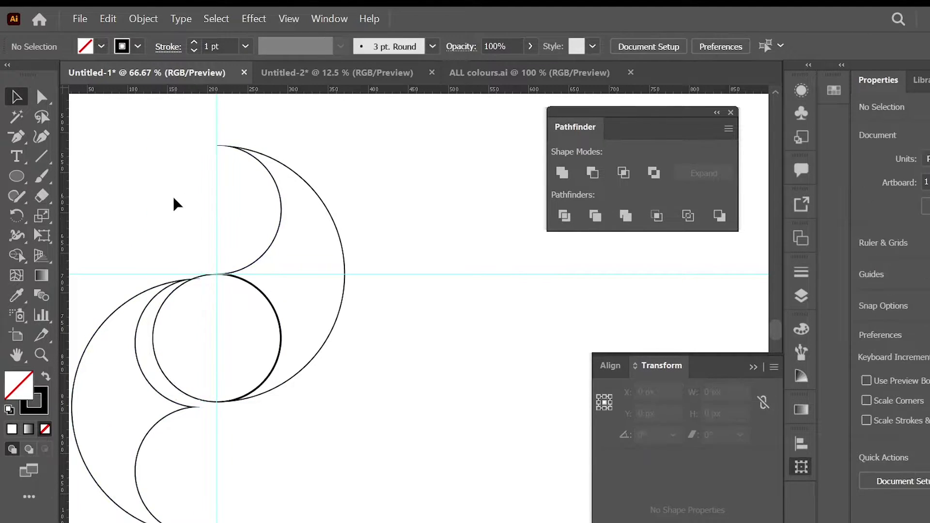
# Step: Hide the guides and undo a trial deletion of the remaining right crescent and lower circle
pyautogui.click(228, 401)
pyautogui.press('Delete')
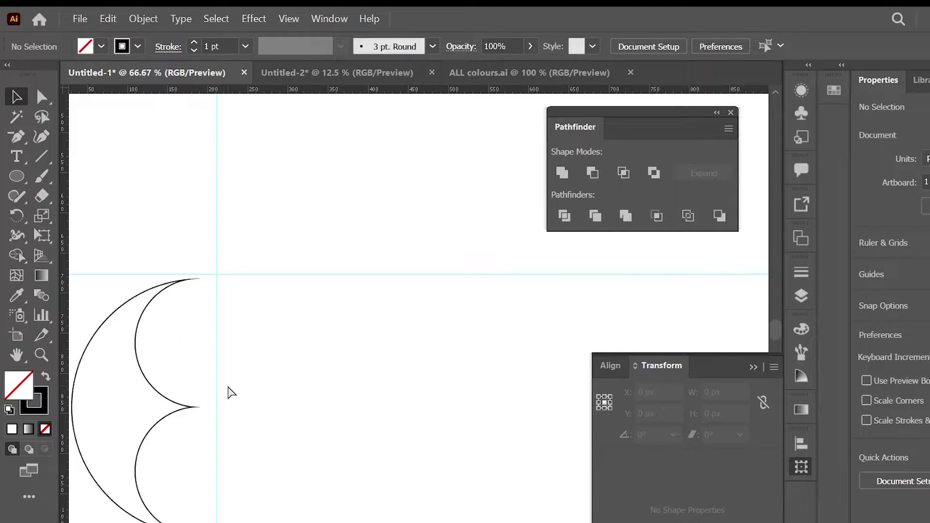
pyautogui.hotkey('ctrl', ';')
pyautogui.hotkey('ctrl', 'z')
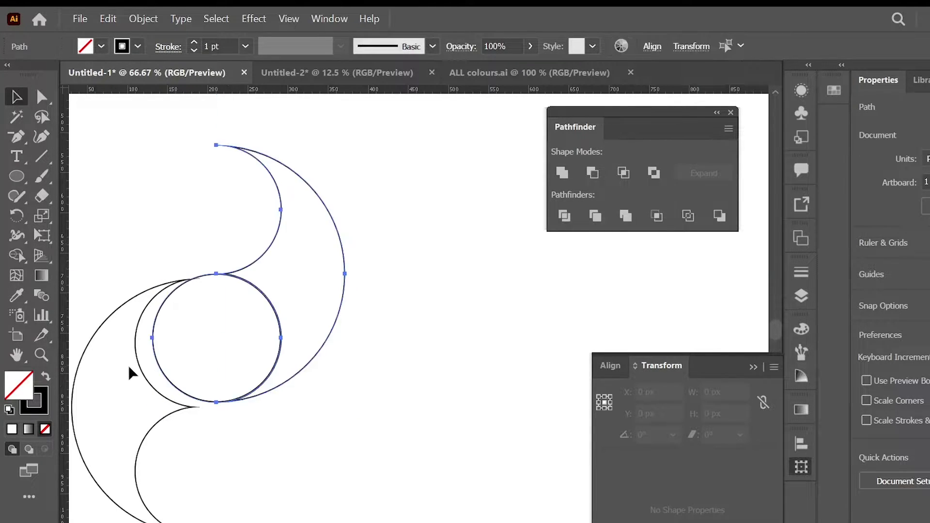
# Step: Move the right outer crescent piece away from the lower small circle and delete that circle
pyautogui.moveTo(280, 226); pyautogui.dragTo(355, 236)
pyautogui.click(264, 315)
pyautogui.press('Delete')
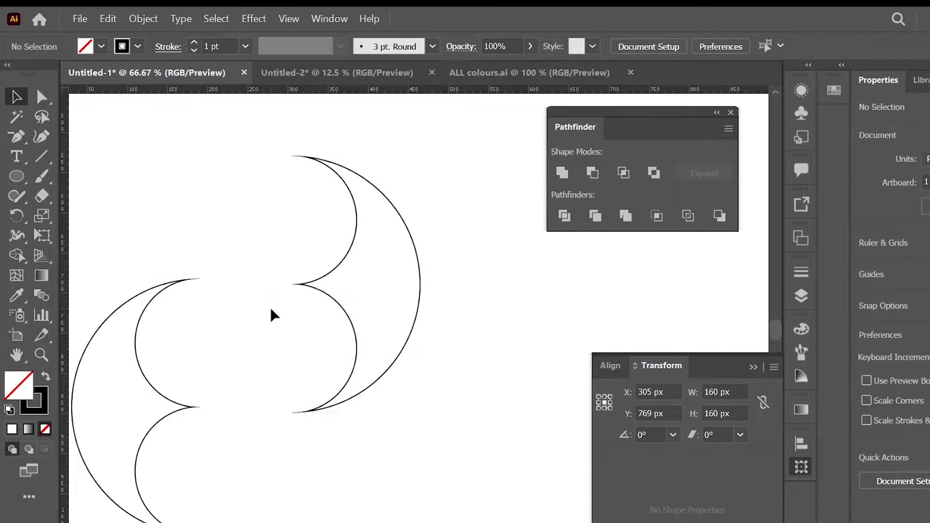
# Step: Fit the left and right crescent pieces together diagonally so their inner arcs enclose a central circle
pyautogui.click(163, 292)
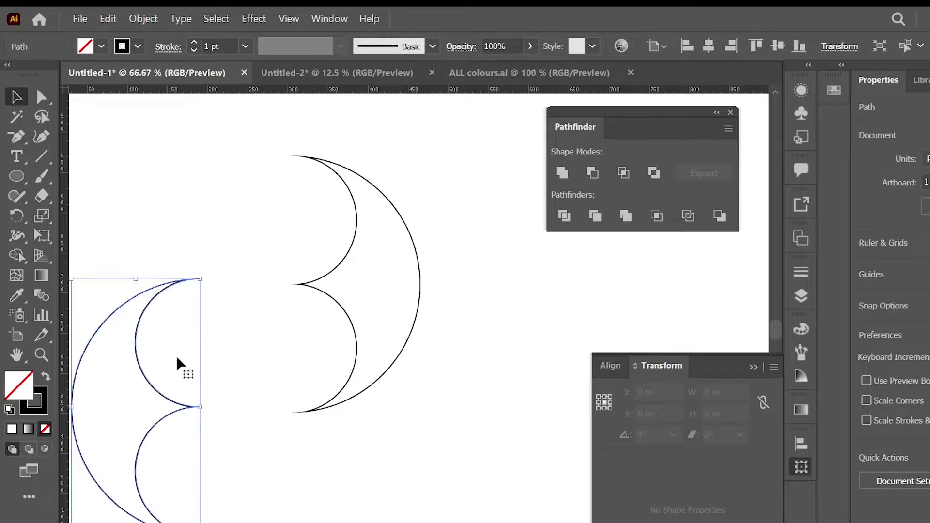
pyautogui.moveTo(185, 415); pyautogui.dragTo(213, 366)
pyautogui.moveTo(292, 285); pyautogui.dragTo(232, 236)
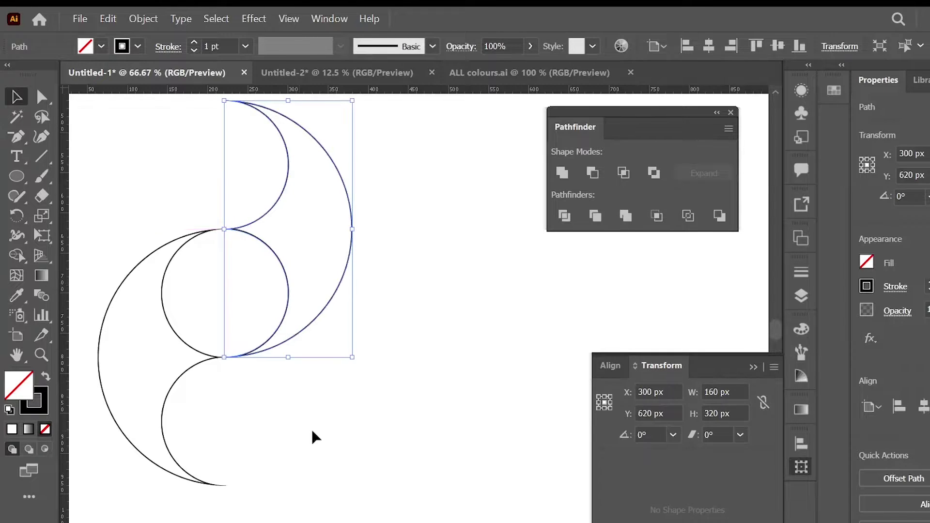
pyautogui.click(307, 402)
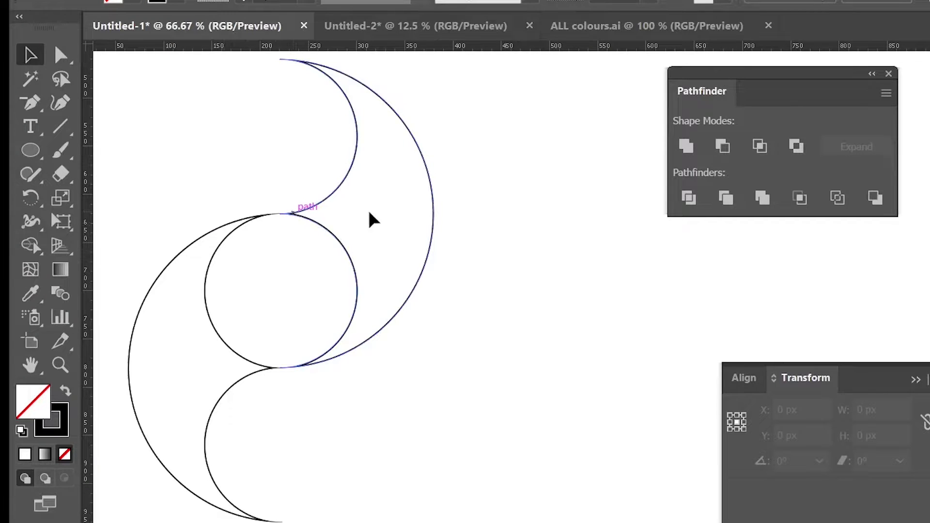
# Step: Hide the rulers around the artboard
pyautogui.hotkey('ctrl', '-')
pyautogui.moveTo(233, 212); pyautogui.dragTo(180, 213)
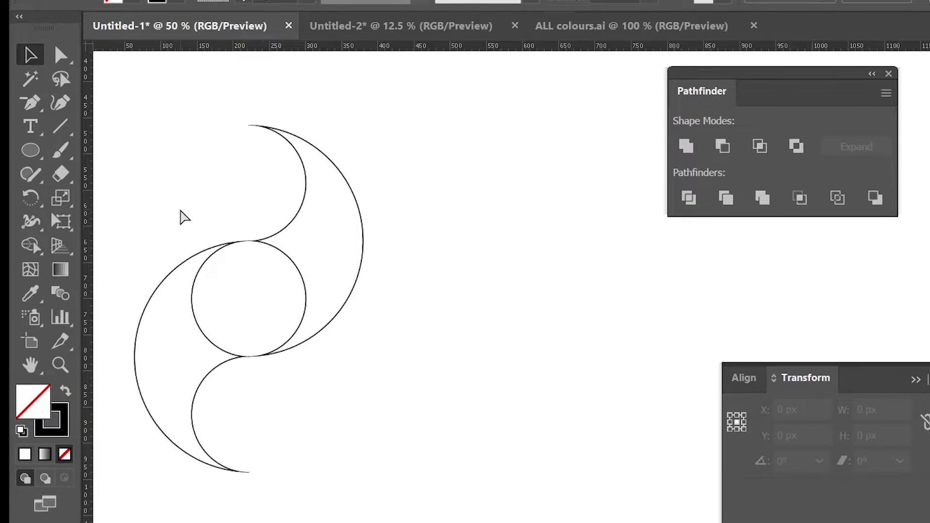
pyautogui.hotkey('ctrl', 'r')
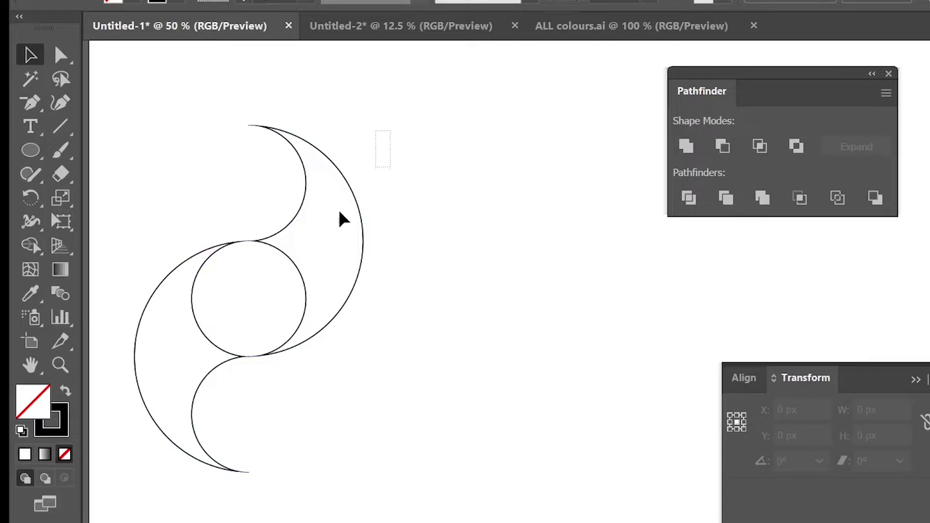
# Step: Select both crescent pieces and create a copy of them rotated 90° about their shared centre
pyautogui.moveTo(341, 219); pyautogui.dragTo(185, 491)
pyautogui.hotkey('ctrl', 'shift', 'b')
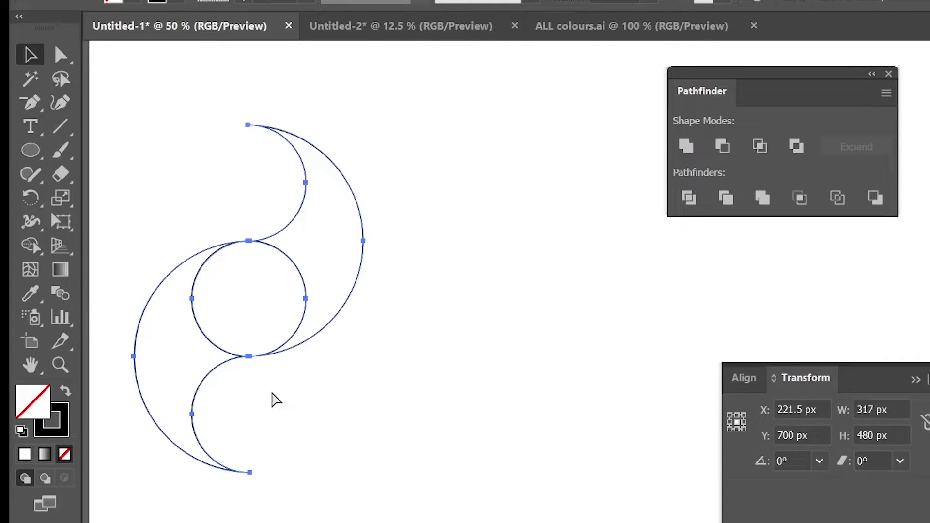
pyautogui.hotkey('ctrl', 'shift', 'b')
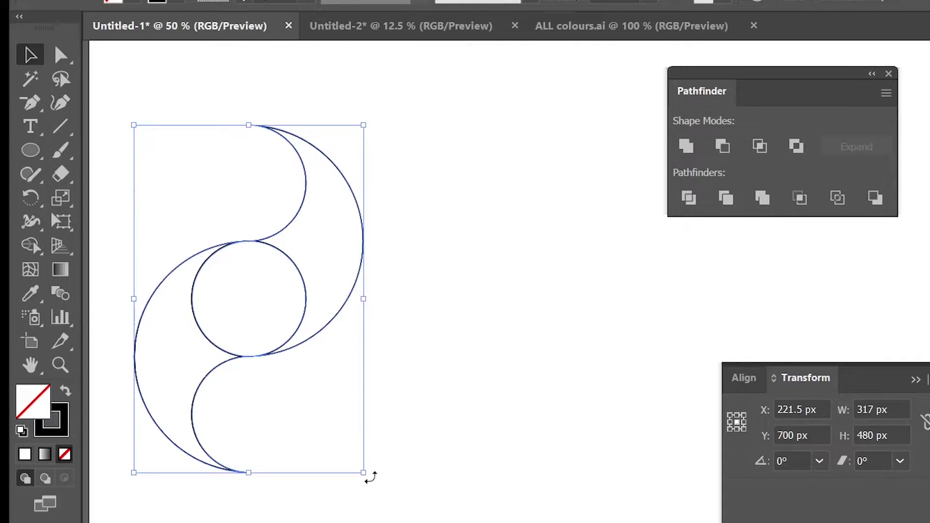
pyautogui.moveTo(369, 474); pyautogui.dragTo(489, 224)
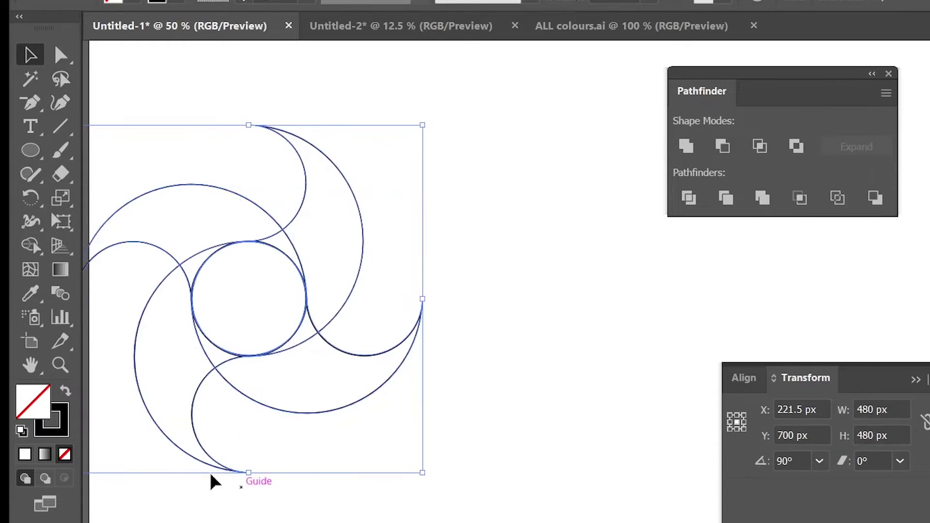
# Step: Merge the overlapping regions of all four arms around the central circle with the Shape Builder tool
pyautogui.click(32, 245)
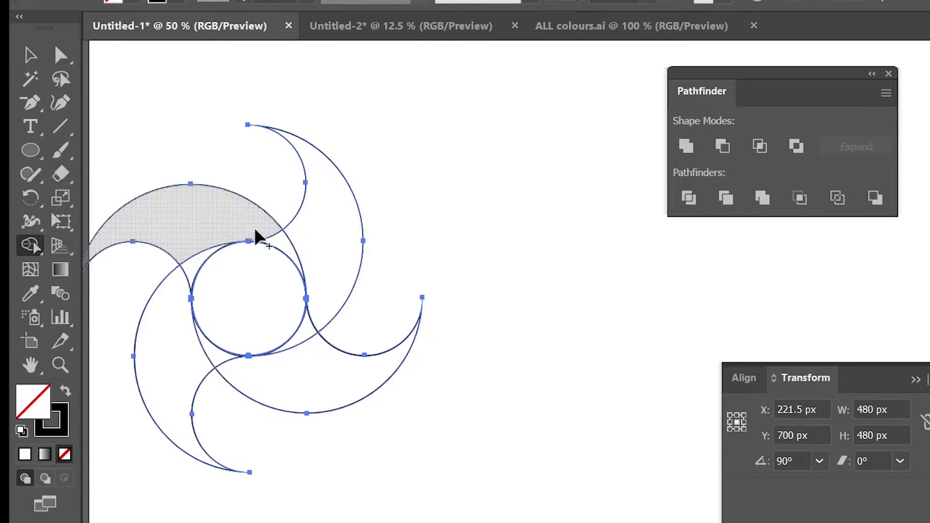
pyautogui.moveTo(257, 237); pyautogui.dragTo(280, 249)
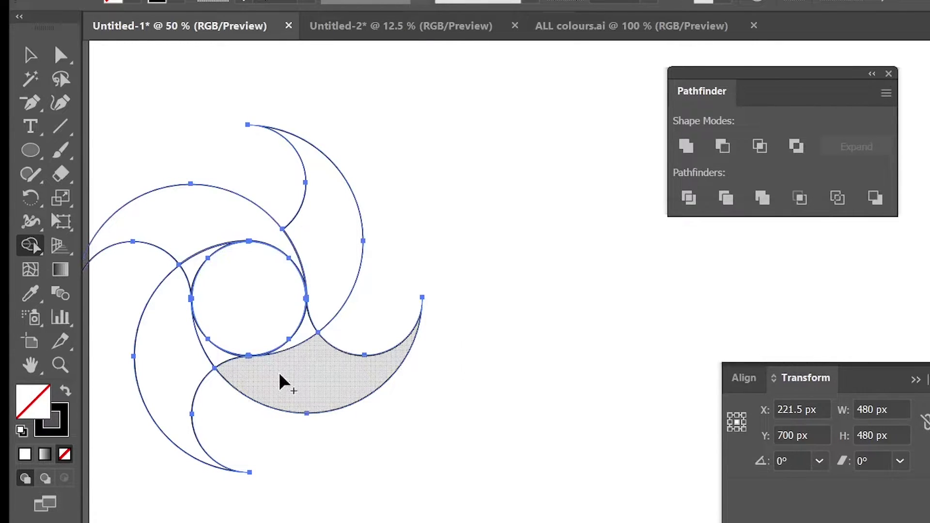
pyautogui.moveTo(284, 382)
pyautogui.mouseDown()
pyautogui.moveTo(234, 376)
pyautogui.moveTo(224, 363)
pyautogui.mouseUp()
pyautogui.moveTo(326, 300); pyautogui.dragTo(310, 334)
pyautogui.moveTo(176, 286)
pyautogui.mouseDown()
pyautogui.moveTo(176, 295)
pyautogui.moveTo(193, 267)
pyautogui.mouseUp()
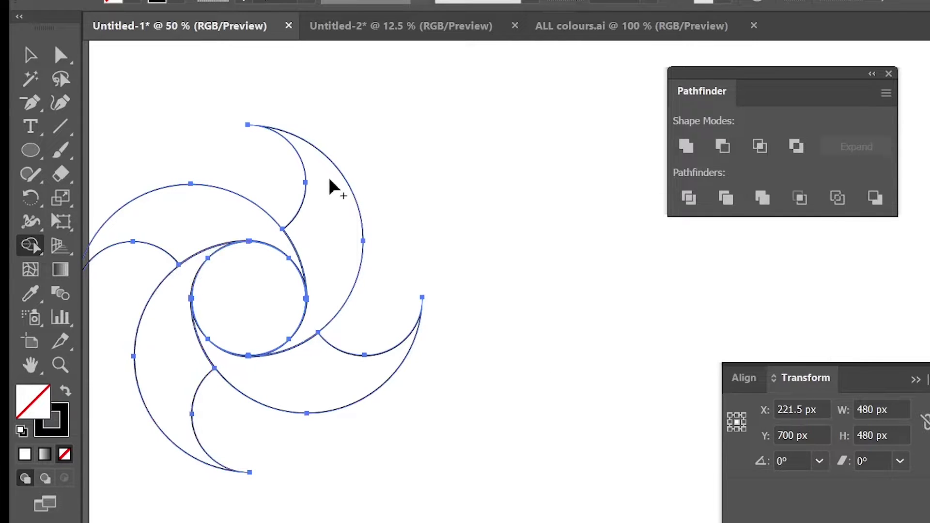
pyautogui.click(30, 55)
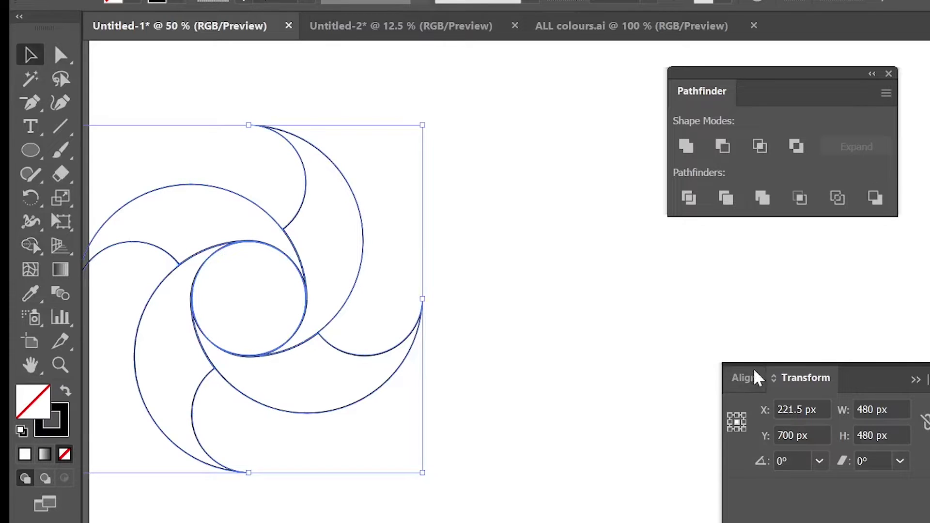
# Step: Fill the four swirl arms with a linear white-to-black gradient at 0°
pyautogui.click(918, 380)
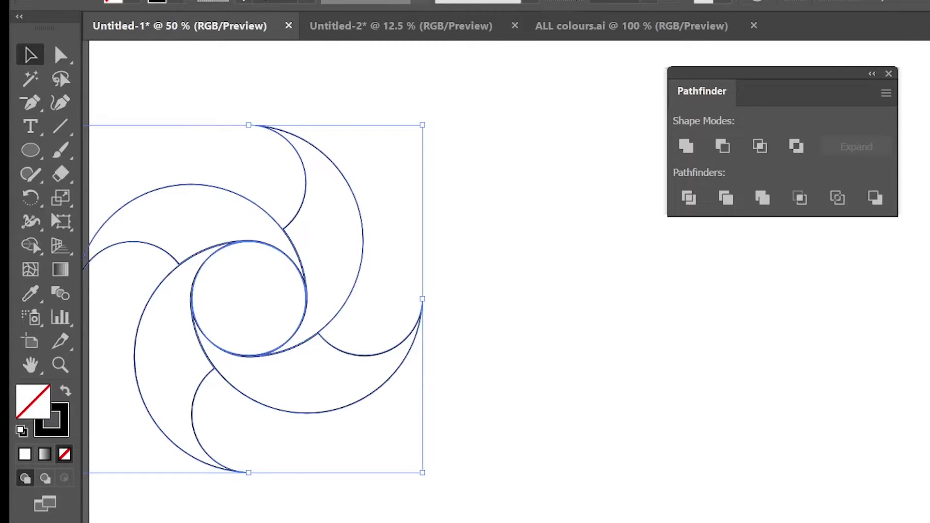
pyautogui.hotkey('ctrl', 'F9')
pyautogui.moveTo(838, 388); pyautogui.dragTo(536, 87)
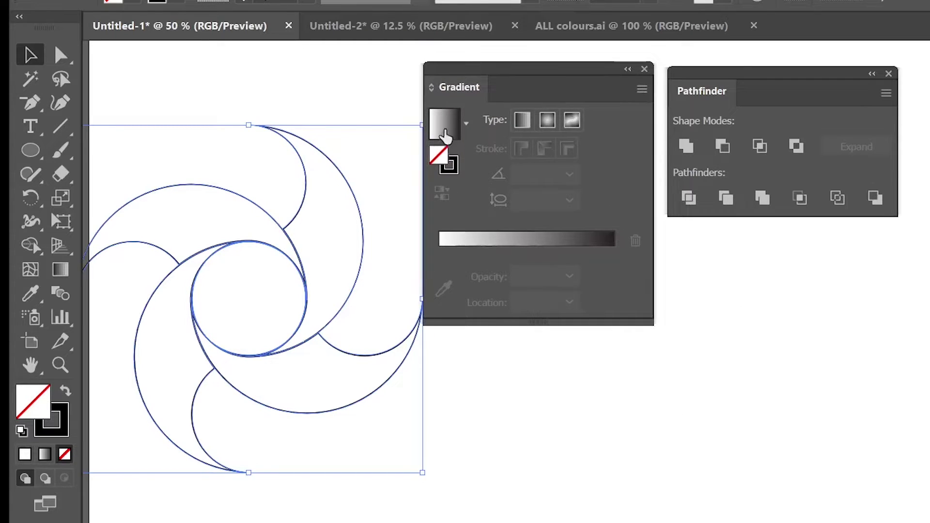
pyautogui.click(466, 123)
pyautogui.scroll(1, 397, 166)
pyautogui.click(397, 166)
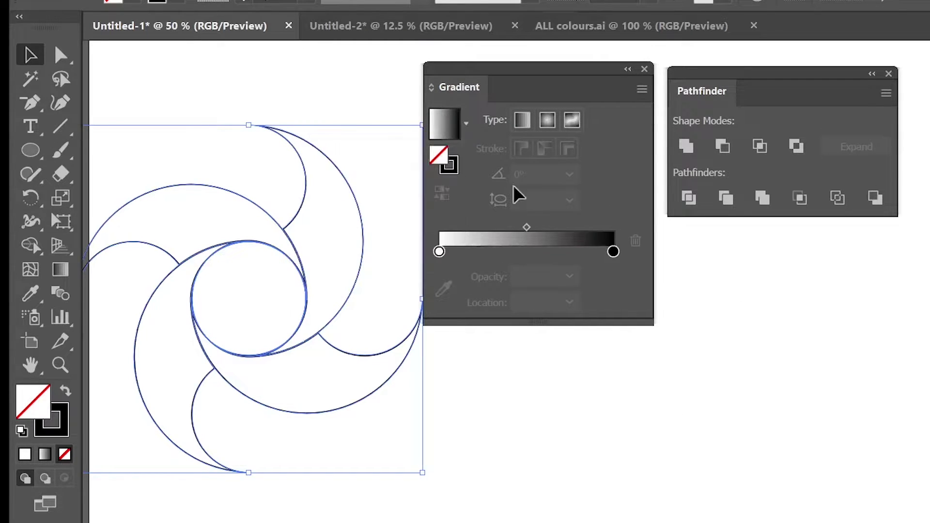
pyautogui.moveTo(438, 256); pyautogui.dragTo(434, 257)
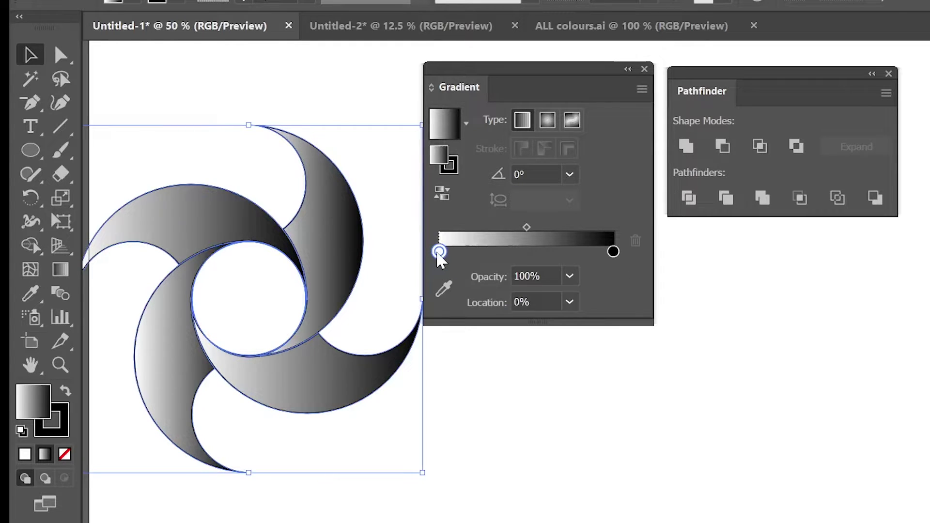
# Step: Set the gradient's starting colour stop to cyan
pyautogui.doubleClick(438, 252)
pyautogui.click(455, 314)
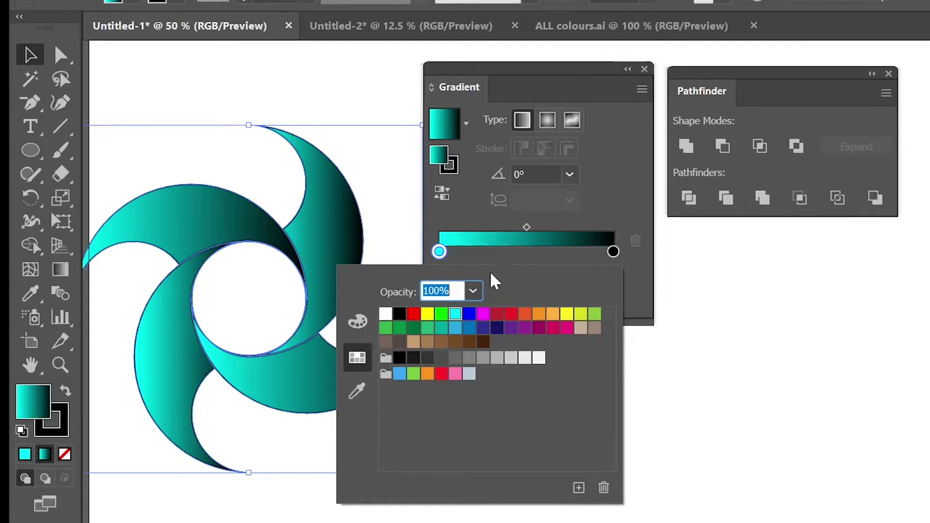
pyautogui.click(561, 78)
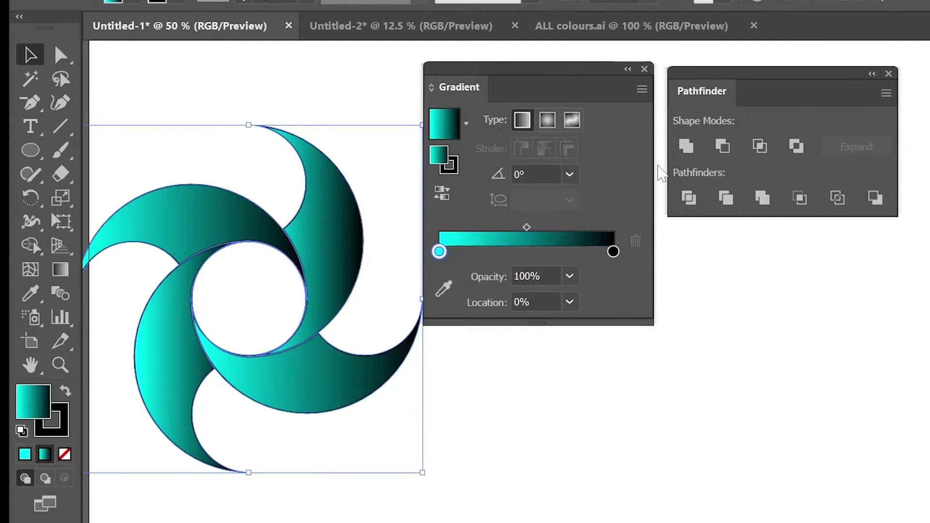
# Step: Redirect the lower-right swirl arm's gradient to about -163°, running from cyan at its outer tip to black near the centre
pyautogui.moveTo(601, 89); pyautogui.dragTo(846, 305)
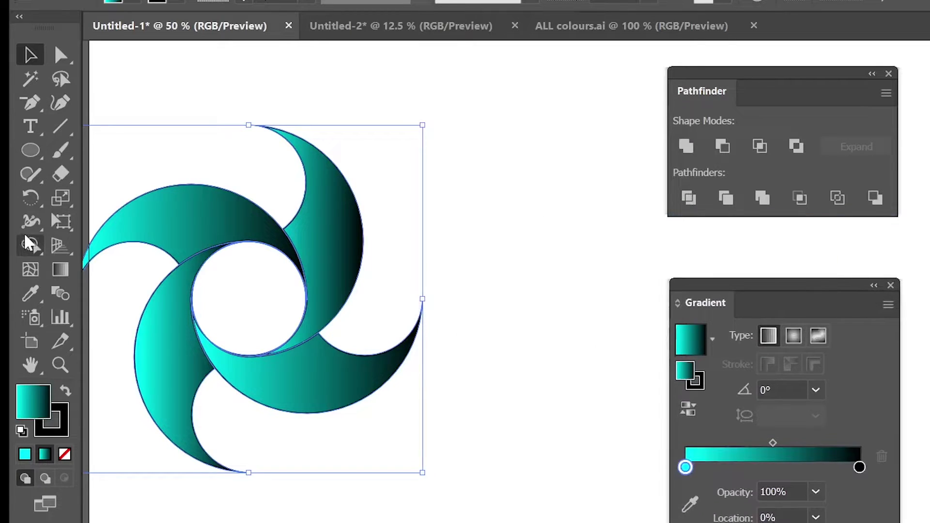
pyautogui.click(64, 272)
pyautogui.click(24, 48)
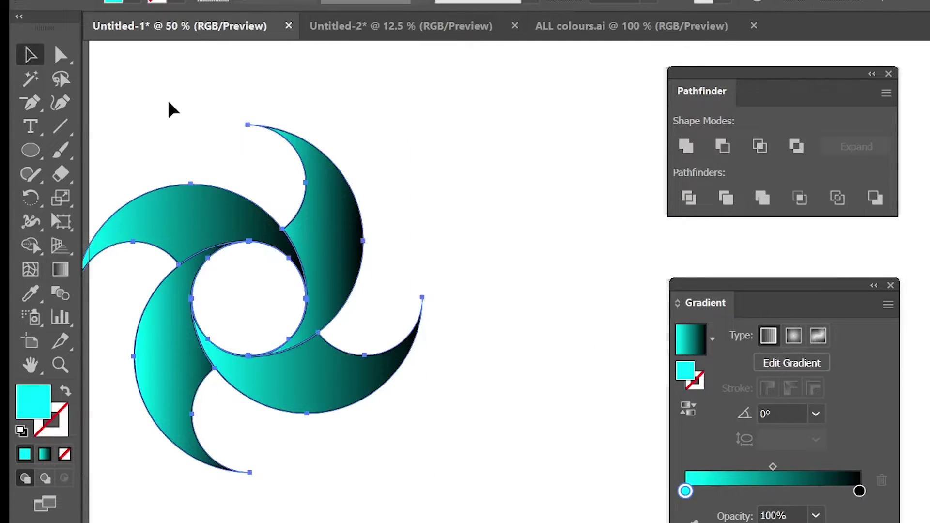
pyautogui.click(169, 101)
pyautogui.click(203, 212)
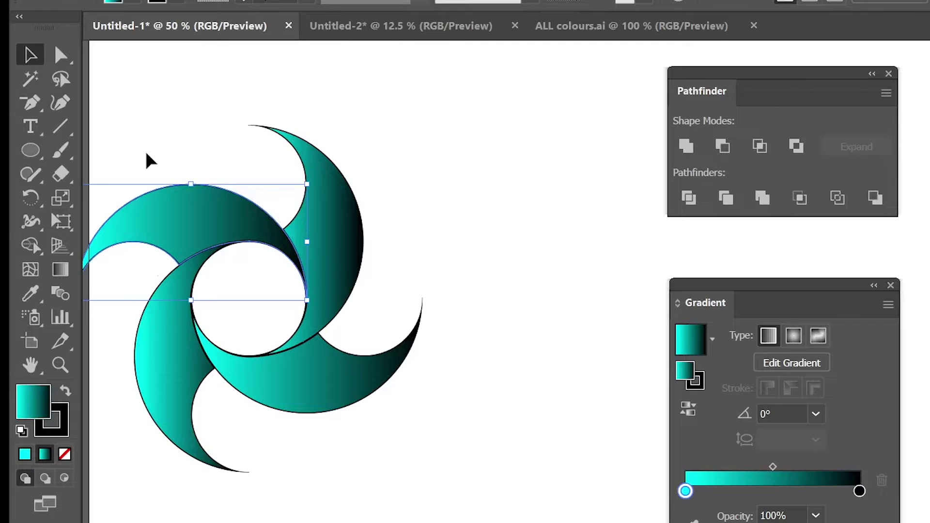
pyautogui.click(280, 395)
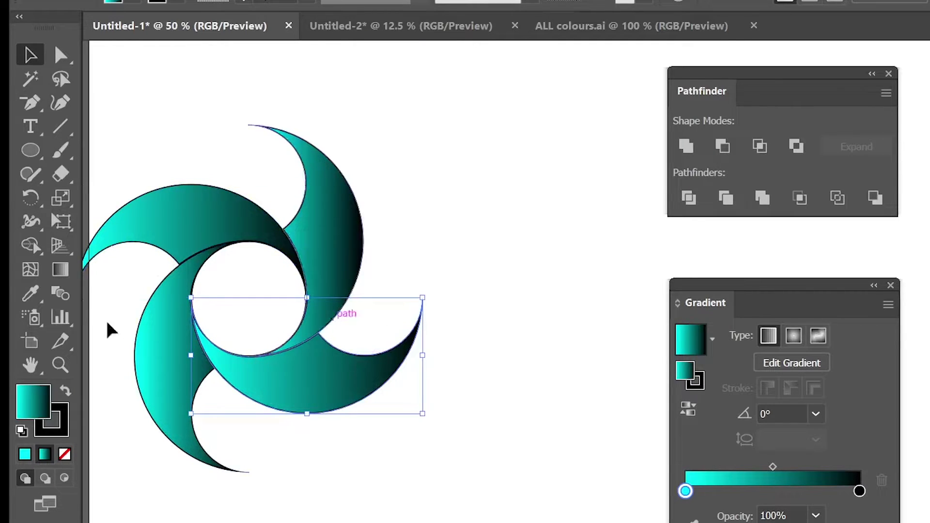
pyautogui.click(60, 270)
pyautogui.moveTo(412, 268)
pyautogui.mouseDown()
pyautogui.moveTo(353, 322)
pyautogui.moveTo(129, 399)
pyautogui.moveTo(171, 378)
pyautogui.moveTo(192, 346)
pyautogui.moveTo(296, 363)
pyautogui.moveTo(178, 380)
pyautogui.moveTo(184, 361)
pyautogui.moveTo(142, 353)
pyautogui.moveTo(146, 361)
pyautogui.mouseUp()
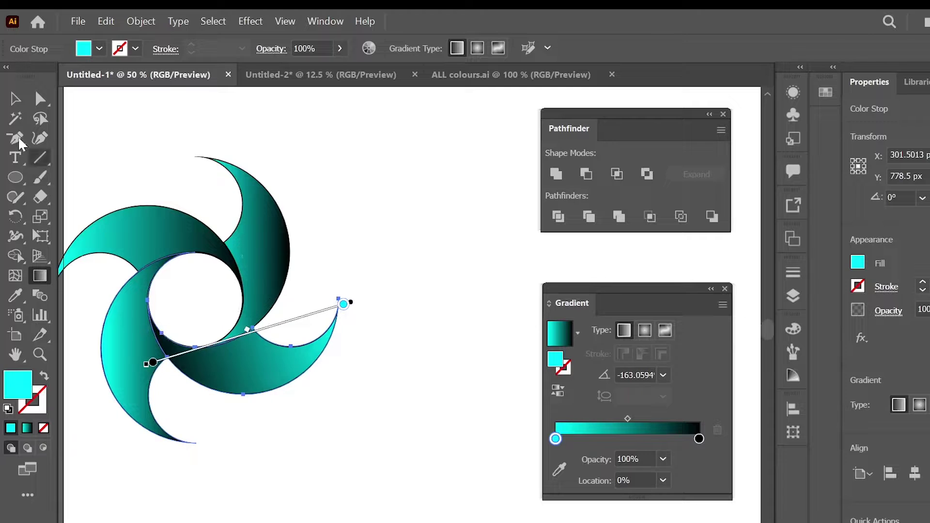
# Step: Redraw the upper-right arm's gradient diagonally at about -46.6°, with cyan at its outer tip and black at its inner end
pyautogui.press('v')
pyautogui.click(275, 280)
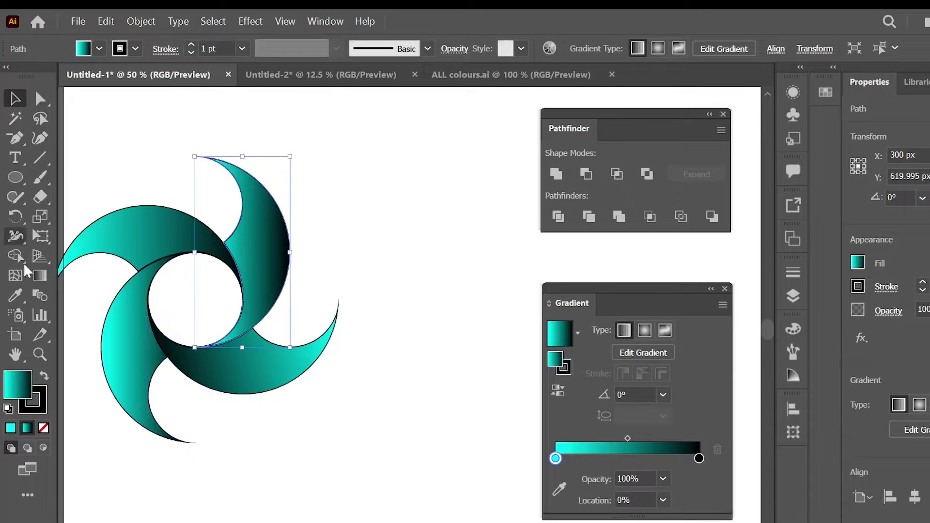
pyautogui.click(40, 276)
pyautogui.moveTo(147, 185); pyautogui.dragTo(294, 340)
pyautogui.moveTo(124, 195); pyautogui.dragTo(293, 334)
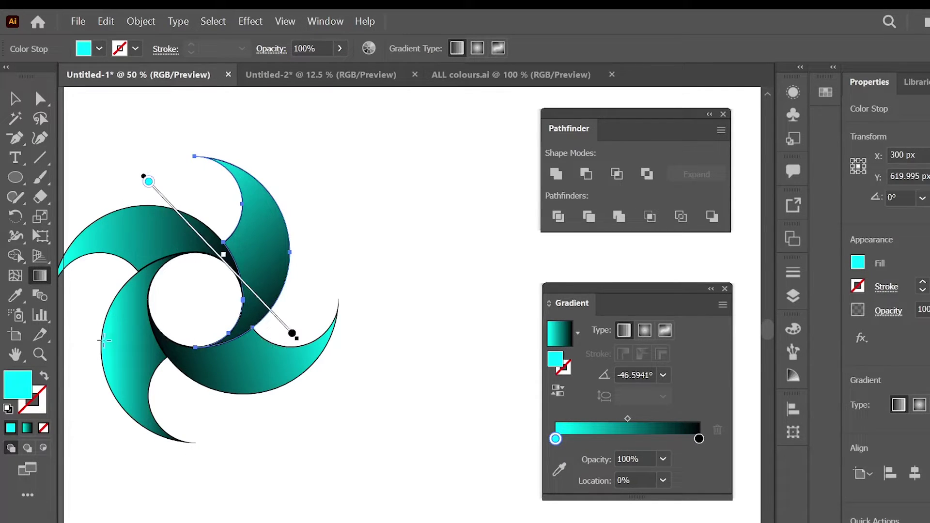
# Step: Redraw the lower-left arm's gradient diagonally, from cyan at its outer tip to black beside the central circle
pyautogui.click(15, 98)
pyautogui.click(129, 416)
pyautogui.press('g')
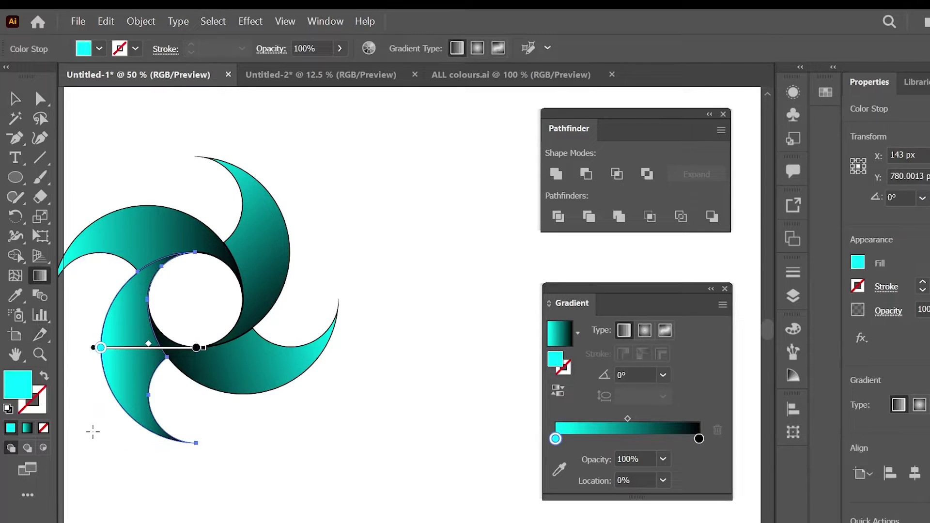
pyautogui.moveTo(92, 431); pyautogui.dragTo(209, 312)
pyautogui.moveTo(172, 350); pyautogui.dragTo(187, 214)
pyautogui.moveTo(281, 372); pyautogui.dragTo(217, 257)
# Step: Shorten the upper-right arm's gradient at about -47° so its inner end turns darker
pyautogui.press('v')
pyautogui.click(324, 274)
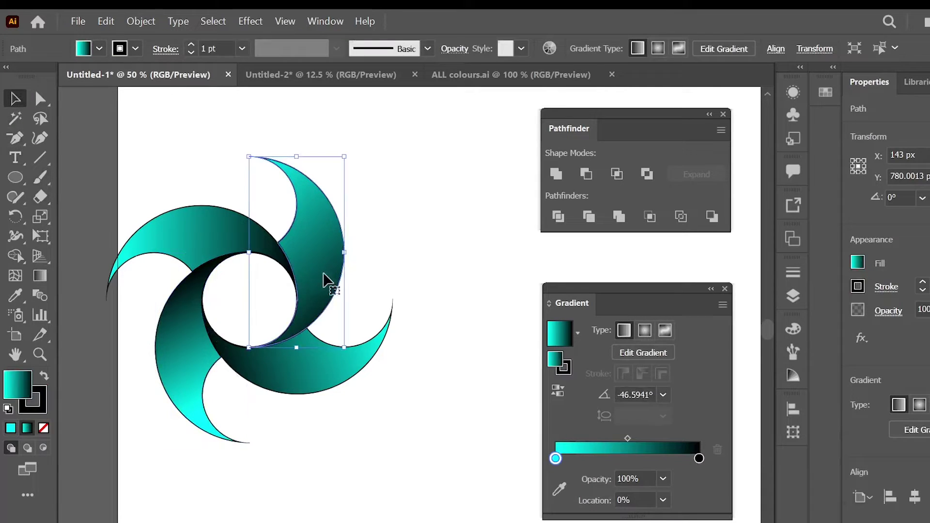
pyautogui.click(40, 276)
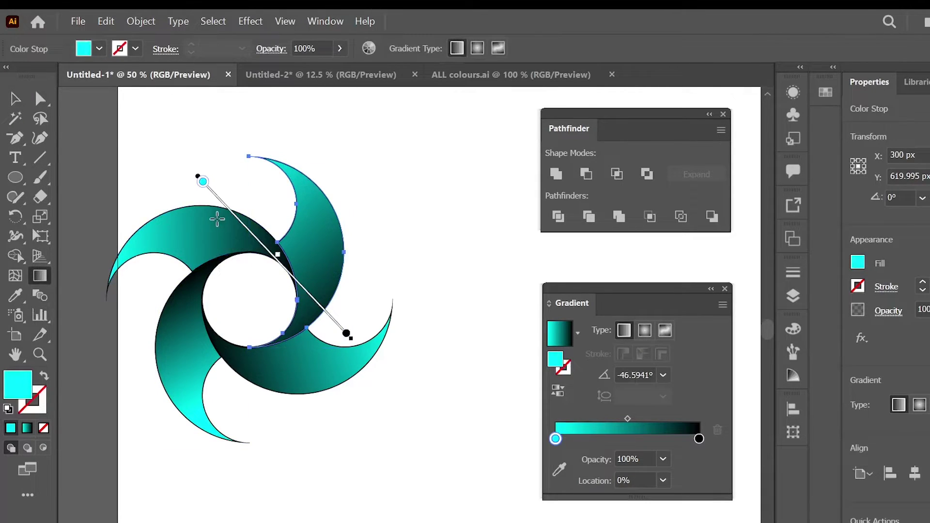
pyautogui.moveTo(217, 220); pyautogui.dragTo(316, 329)
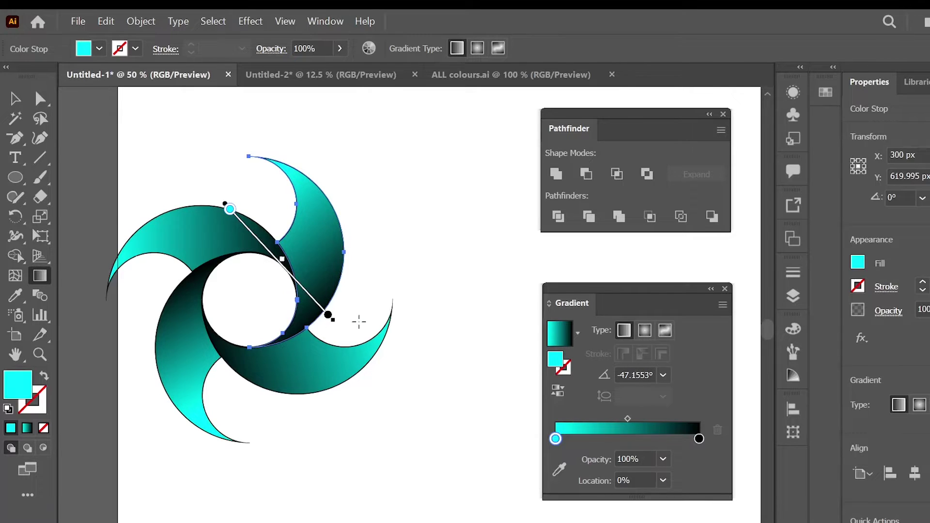
# Step: Remove the black stroke from all four swirl arms
pyautogui.click(16, 98)
pyautogui.moveTo(393, 179); pyautogui.dragTo(129, 515)
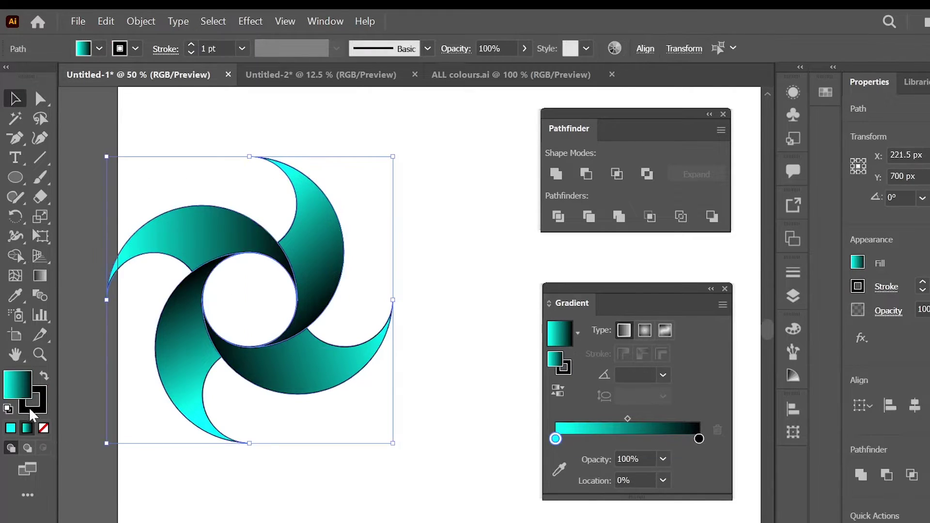
pyautogui.click(33, 403)
pyautogui.click(43, 428)
pyautogui.click(291, 480)
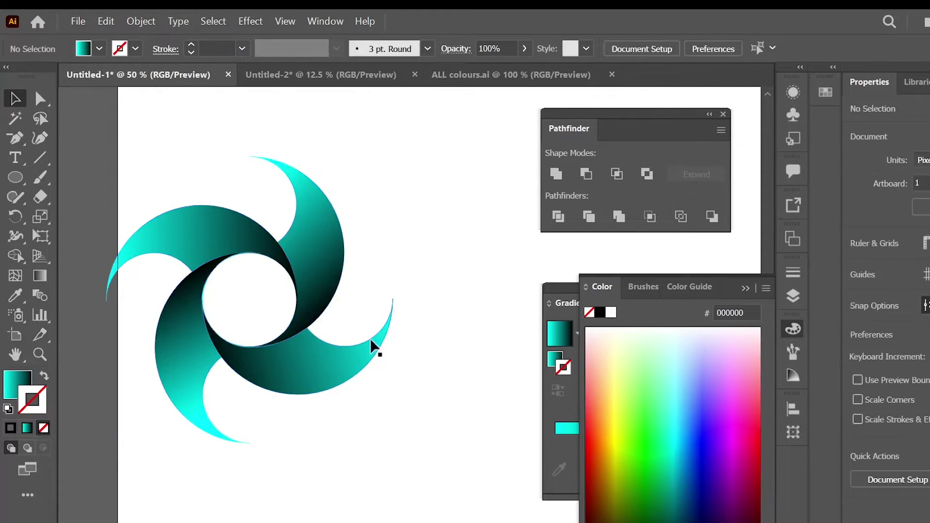
# Step: Create a copy of the four arms rotated 45° about their shared centre to form an eight-armed swirl
pyautogui.moveTo(383, 222); pyautogui.dragTo(172, 432)
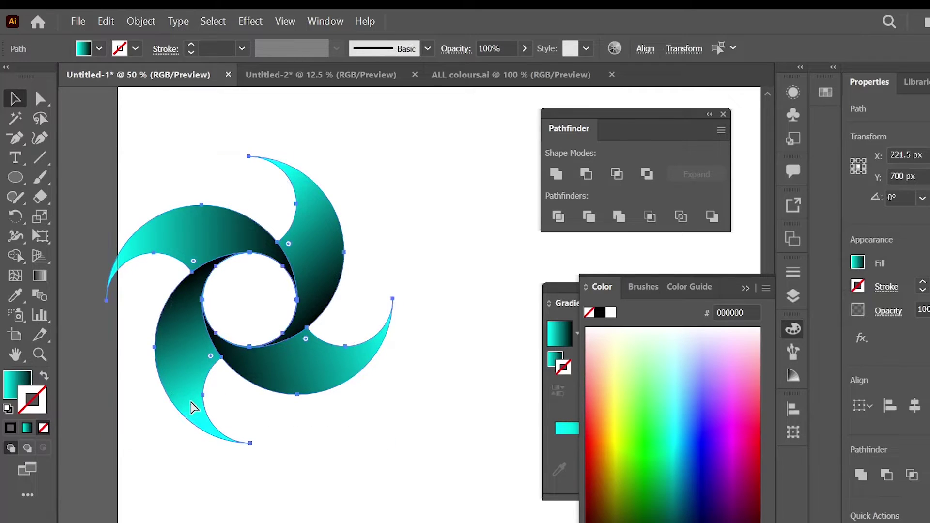
pyautogui.moveTo(395, 451); pyautogui.dragTo(420, 351)
pyautogui.click(424, 411)
pyautogui.moveTo(430, 199); pyautogui.dragTo(242, 303)
pyautogui.click(488, 249)
# Step: Delete the thin leftover sliver along the upper edge of the central circle
pyautogui.press('z')
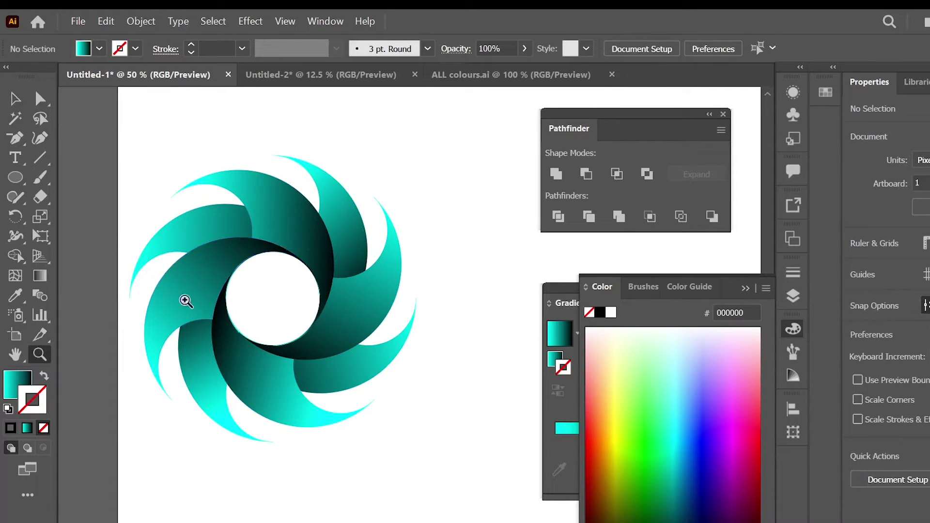
pyautogui.doubleClick(257, 285)
pyautogui.moveTo(432, 355); pyautogui.dragTo(68, 267)
pyautogui.click(15, 99)
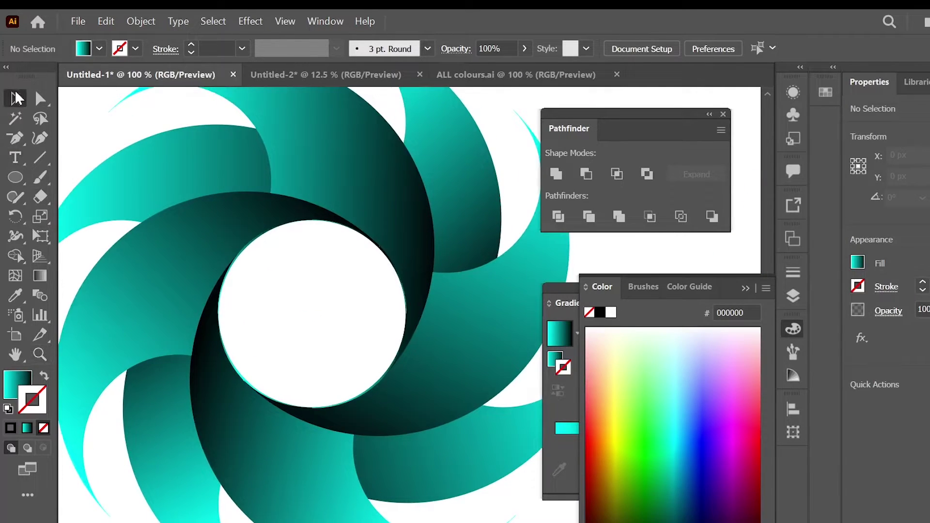
pyautogui.click(295, 223)
pyautogui.press('Delete')
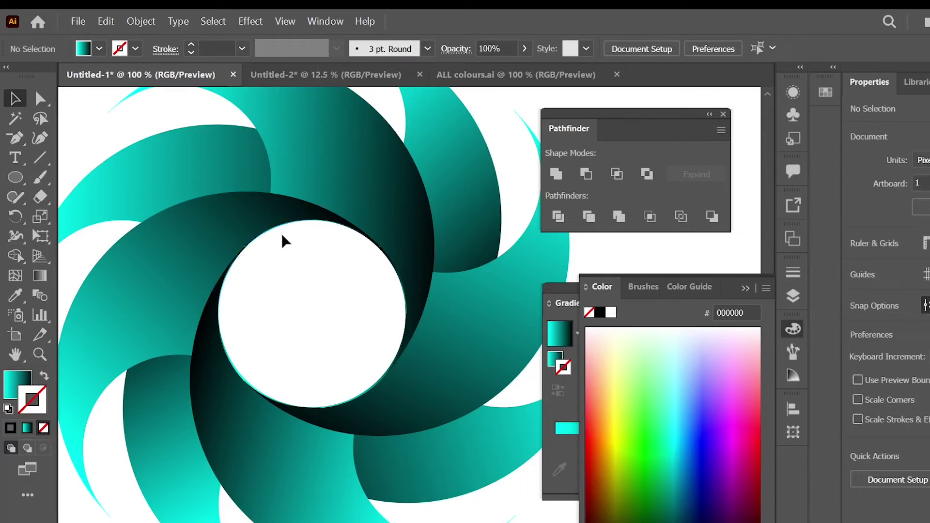
# Step: Delete the remaining thin slivers around the edge of the central circle
pyautogui.click(278, 226)
pyautogui.click(278, 237)
pyautogui.click(272, 229)
pyautogui.click(275, 362)
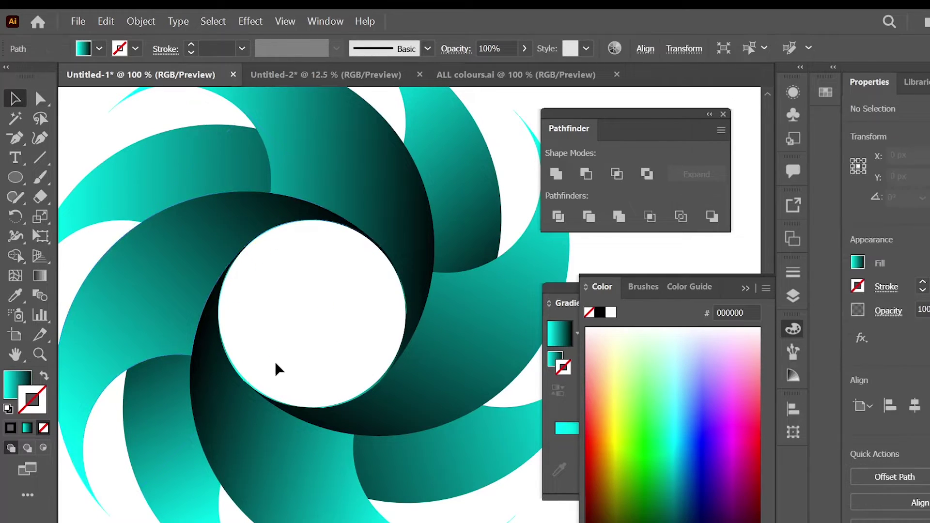
pyautogui.click(245, 384)
pyautogui.click(247, 386)
pyautogui.click(336, 413)
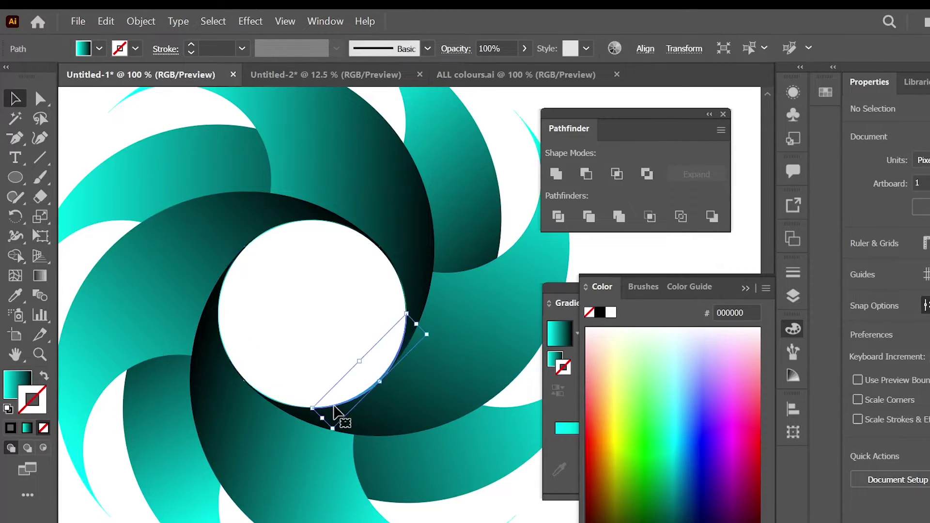
pyautogui.press('Delete')
pyautogui.click(399, 296)
pyautogui.press('Delete')
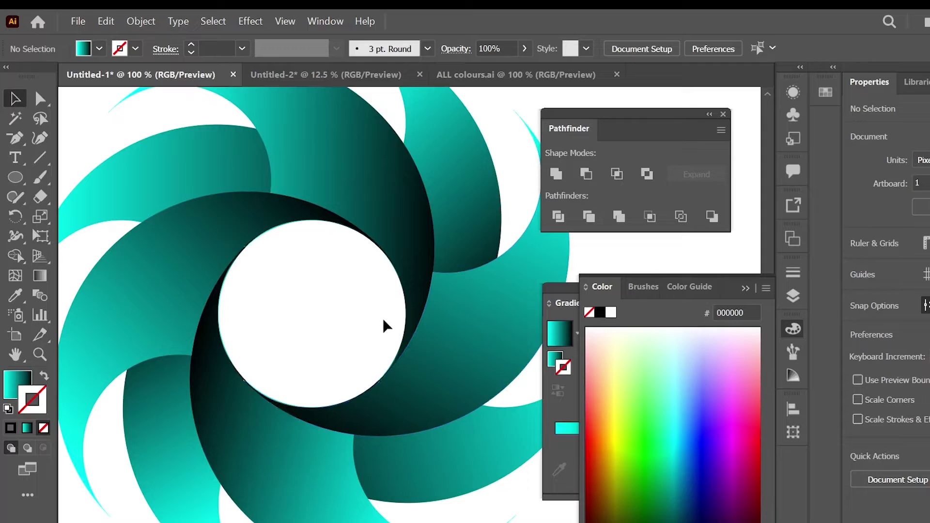
# Step: Close the Color, Gradient and Pathfinder panels to clear the space around the swirl
pyautogui.hotkey('ctrl', '-')
pyautogui.hotkey('ctrl', '-')
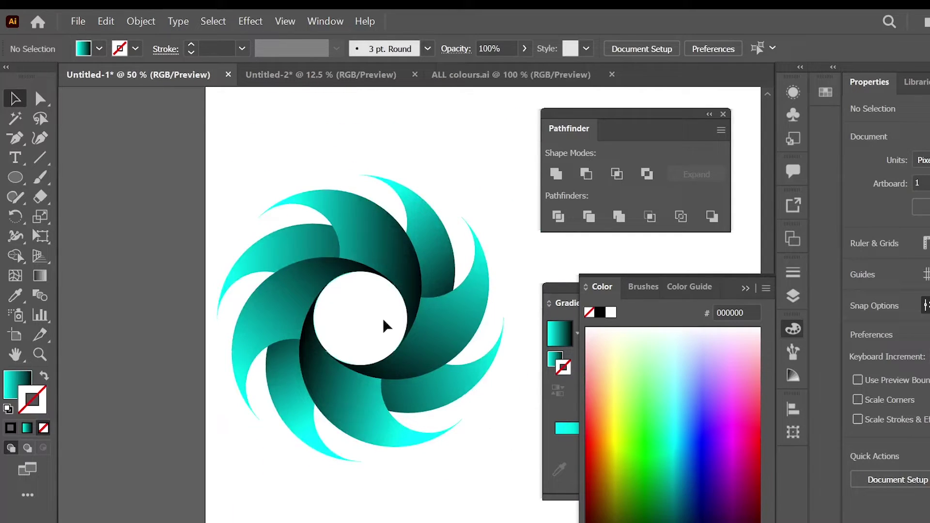
pyautogui.click(758, 281)
pyautogui.click(722, 285)
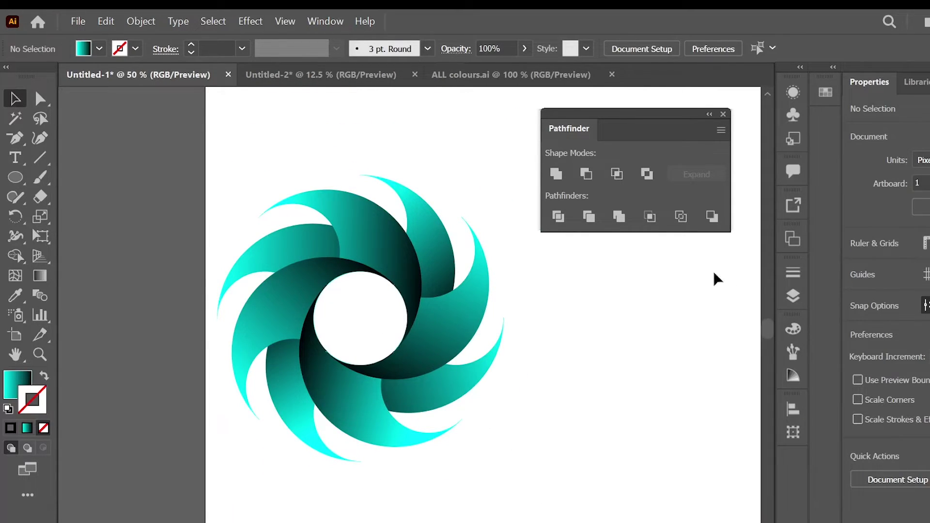
pyautogui.click(725, 116)
pyautogui.hotkey('ctrl', '+')
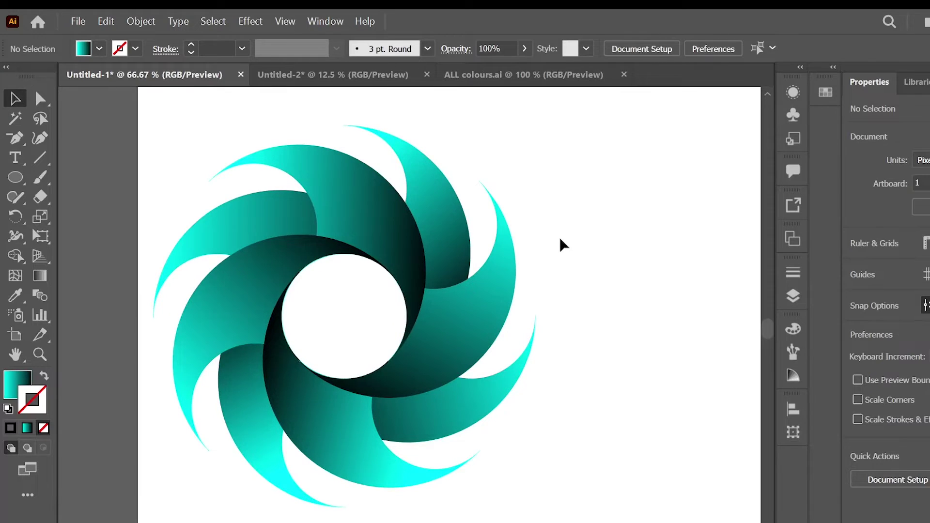
pyautogui.moveTo(514, 190); pyautogui.dragTo(466, 194)
pyautogui.moveTo(447, 194); pyautogui.dragTo(445, 195)
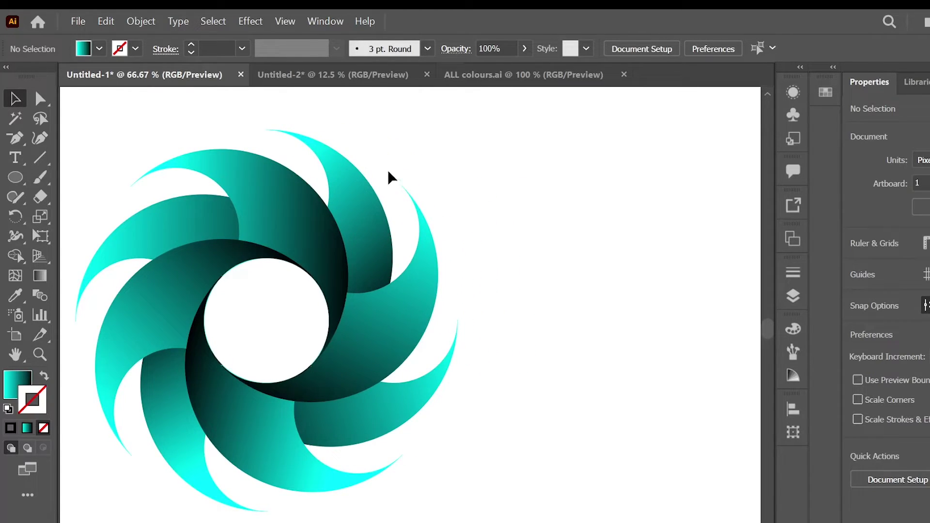
# Step: Add a Multiply Drop Shadow effect to all the swirl arms, with 63% opacity and a 14 px X offset
pyautogui.click(323, 173)
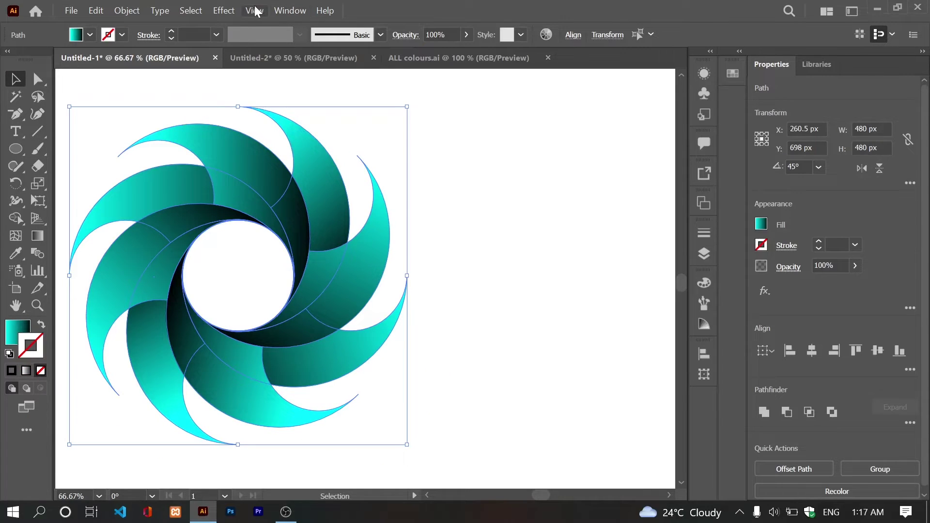
pyautogui.click(224, 10)
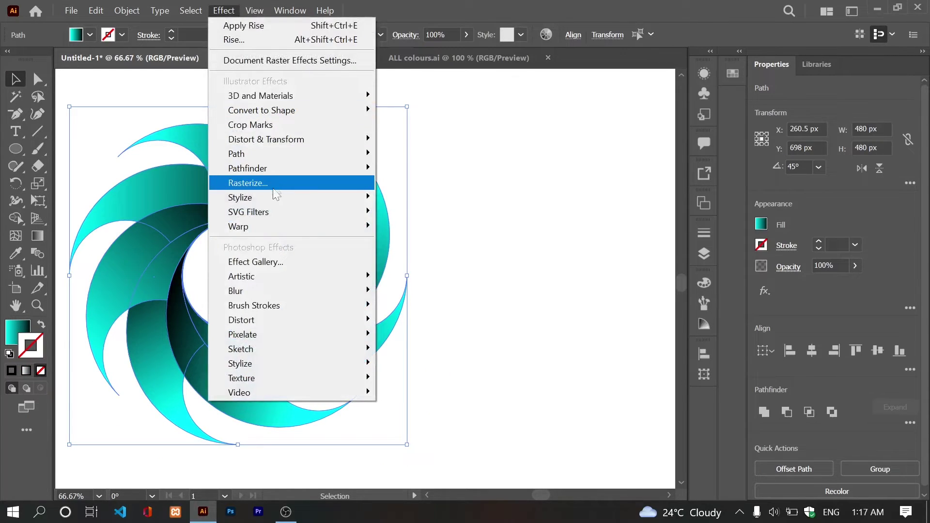
pyautogui.moveTo(305, 198)
pyautogui.click(427, 201)
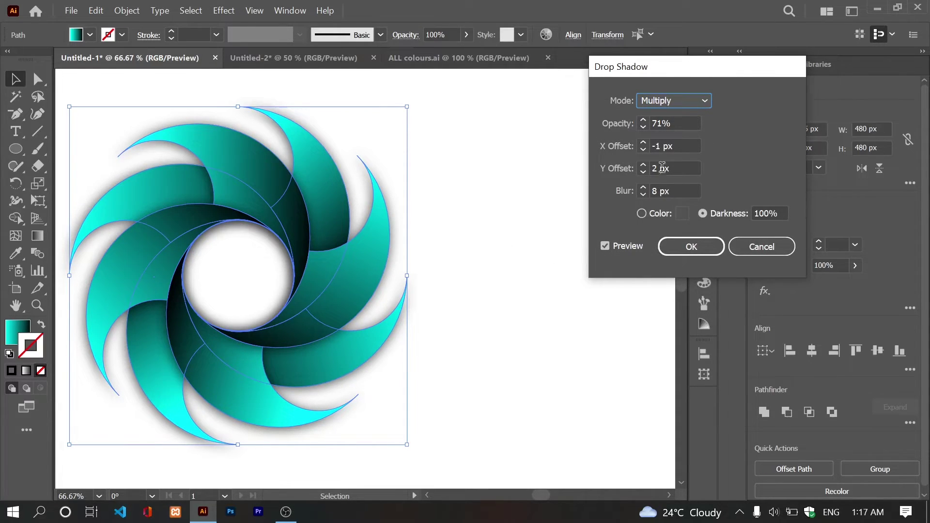
pyautogui.click(643, 127)
pyautogui.click(643, 143)
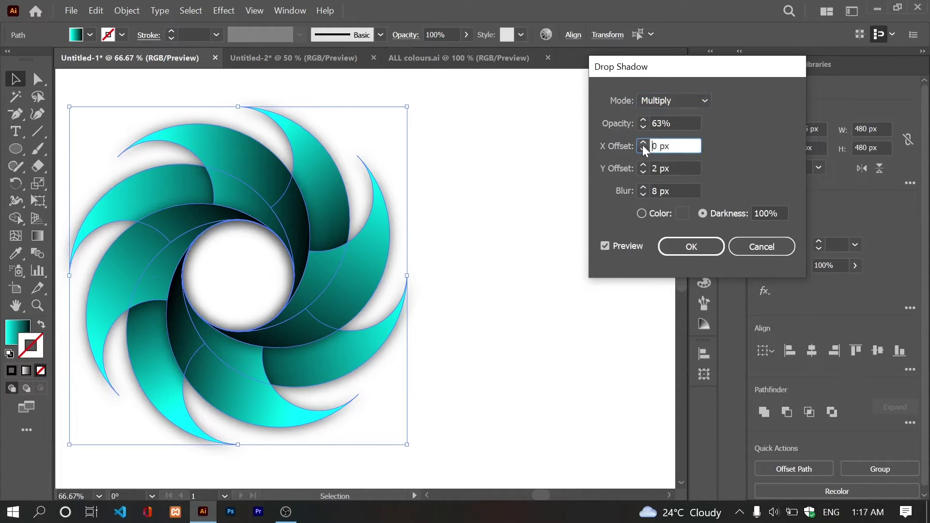
pyautogui.click(644, 142)
pyautogui.click(644, 142)
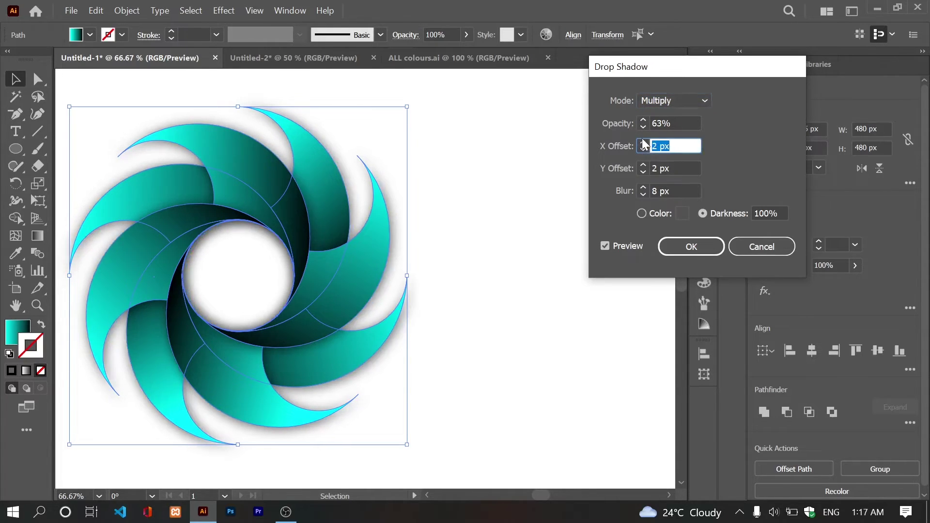
pyautogui.click(643, 142)
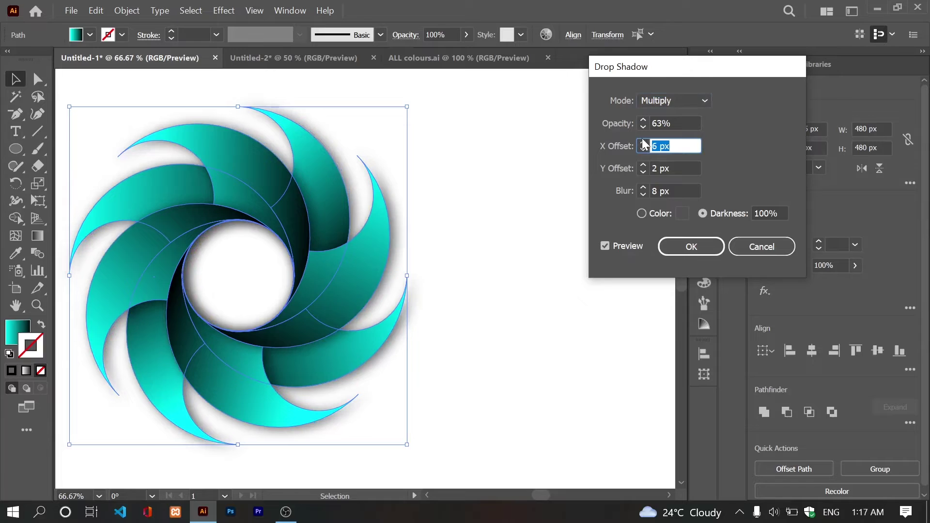
# Step: Set the drop shadow's Y offset to 5 px
pyautogui.click(643, 172)
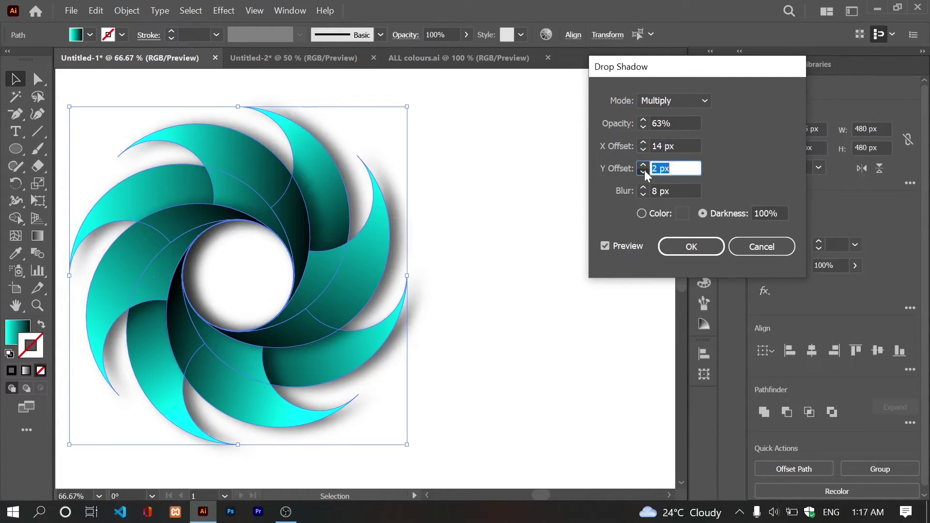
pyautogui.press('Up')
pyautogui.press('Up')
pyautogui.press('Up')
pyautogui.press('Up')
pyautogui.press('Up')
pyautogui.press('Up')
pyautogui.press('Up')
pyautogui.press('Up')
pyautogui.press('Up')
pyautogui.press('Up')
pyautogui.press('Up')
pyautogui.press('Up')
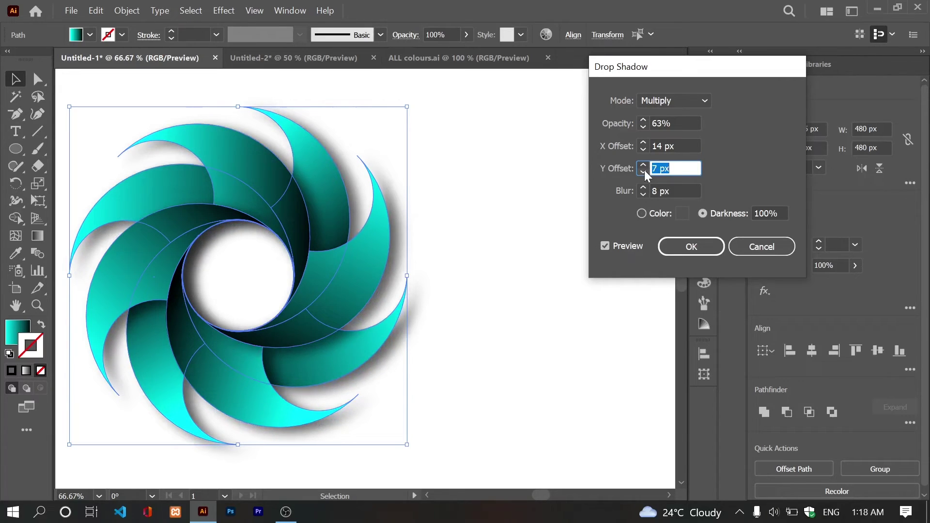
pyautogui.click(644, 172)
pyautogui.click(643, 172)
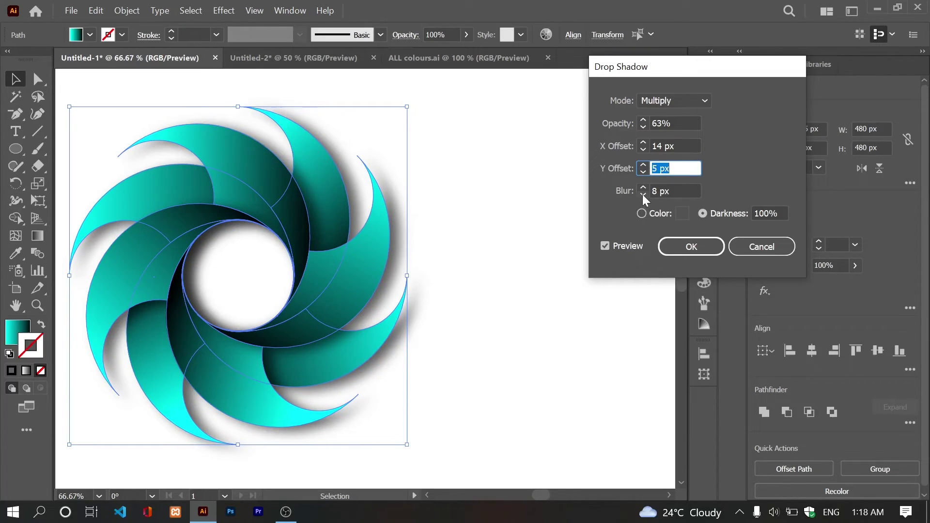
# Step: Set the drop shadow's blur to 2 px and its opacity to 33%, and apply the effect
pyautogui.click(643, 196)
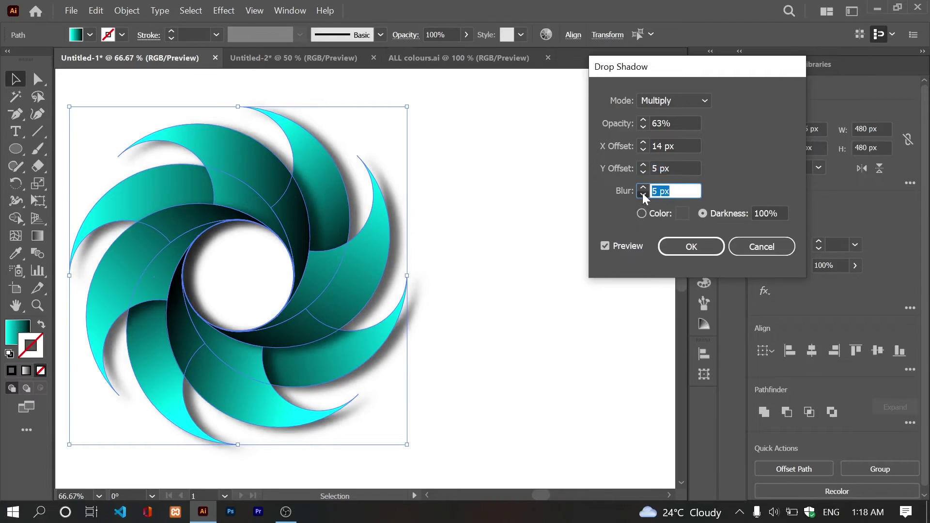
pyautogui.press('Up')
pyautogui.press('Up')
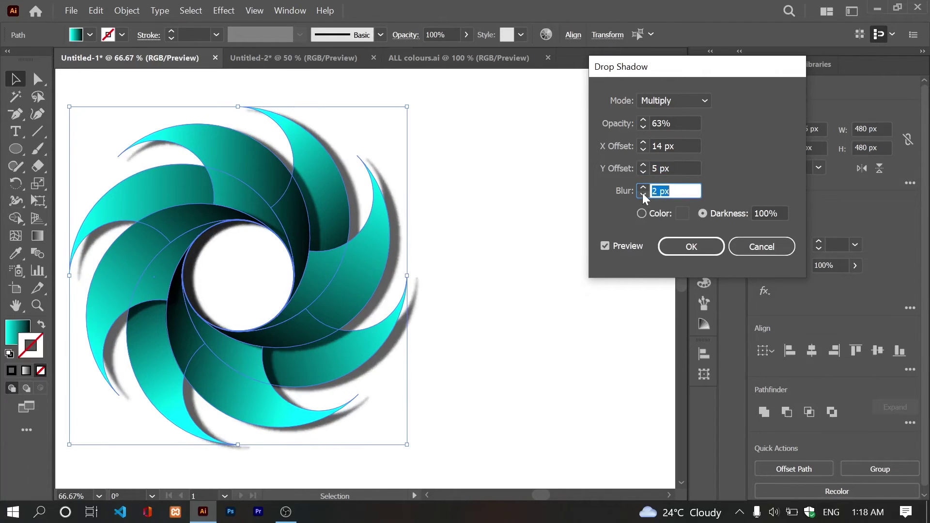
pyautogui.click(643, 128)
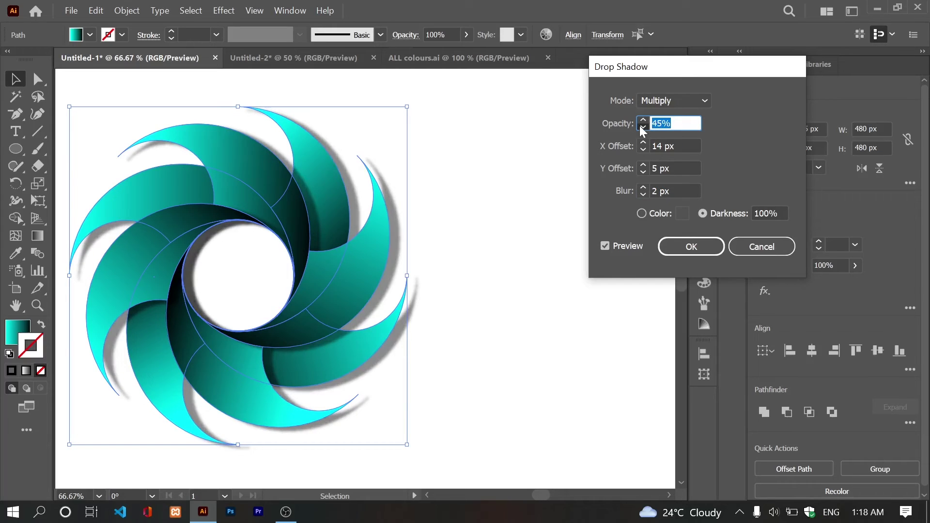
pyautogui.click(643, 128)
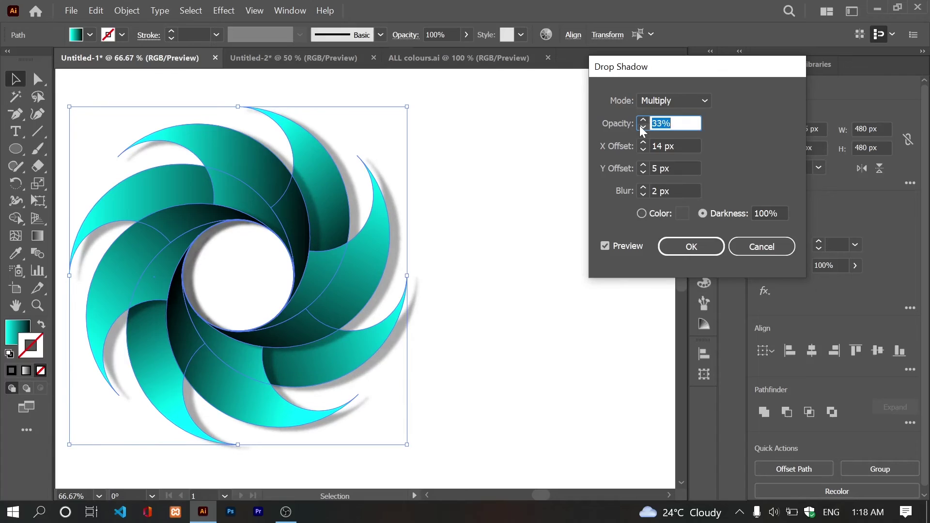
pyautogui.click(692, 246)
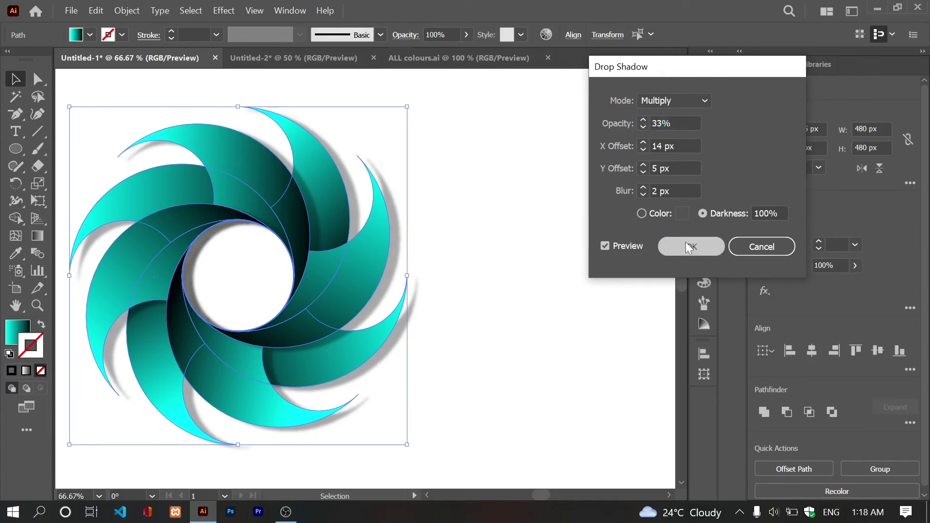
pyautogui.click(536, 241)
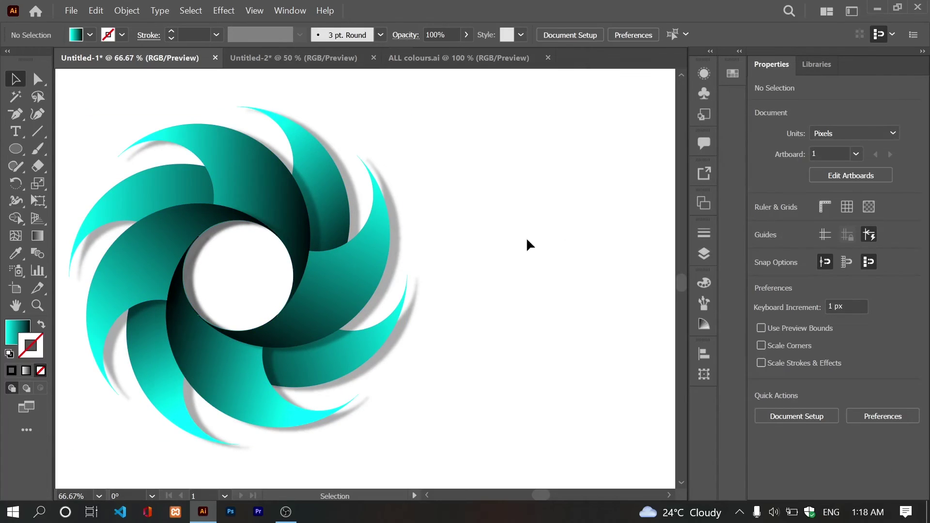